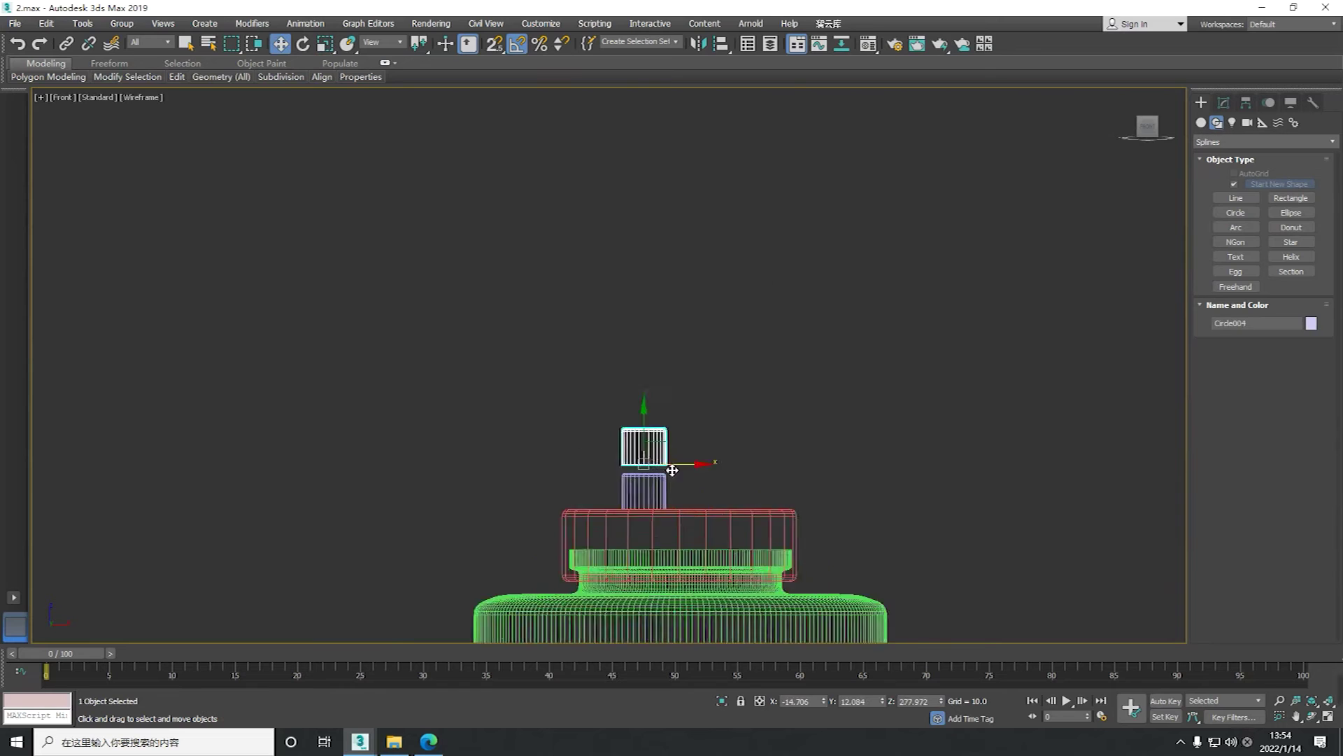
Undo the column's polygon edits and set the cloned base circle's radius to 4.8
key("ctrl+z")
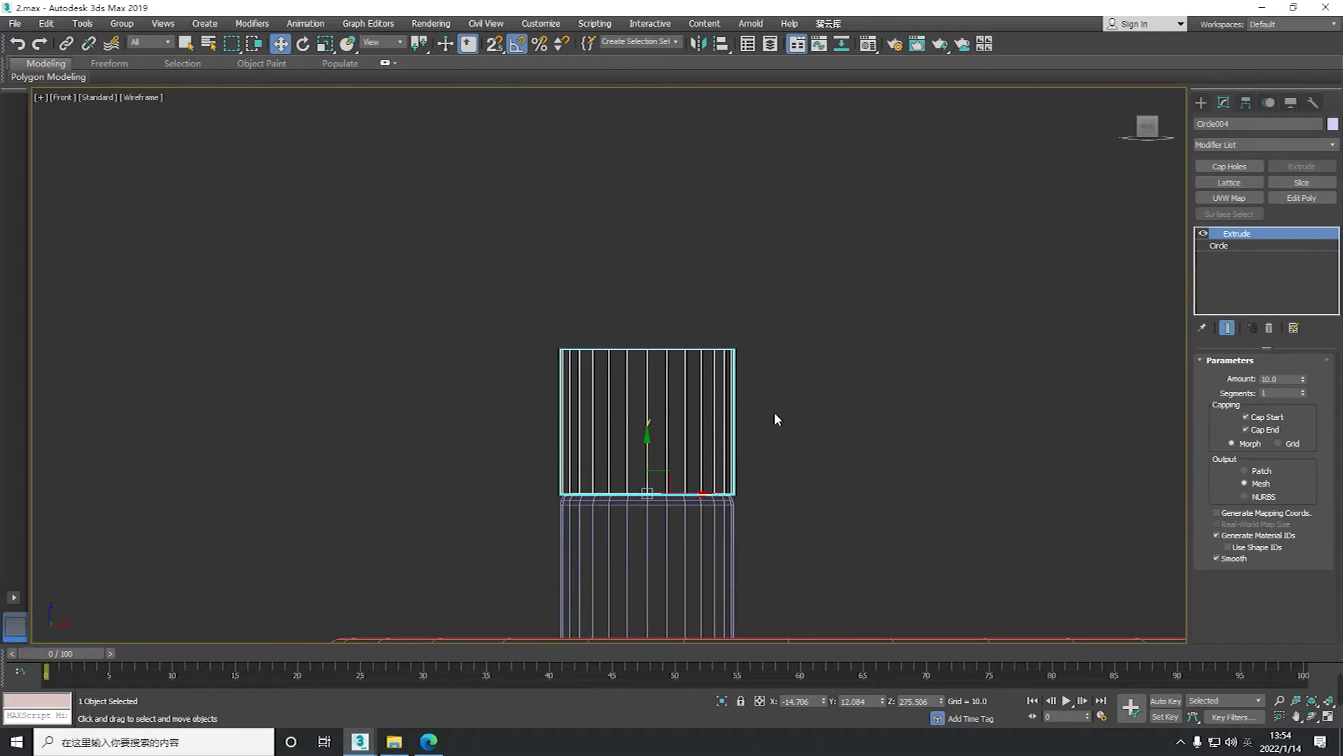
left_click(1219, 246)
left_click(1280, 629)
type("4.8")
key("Return")
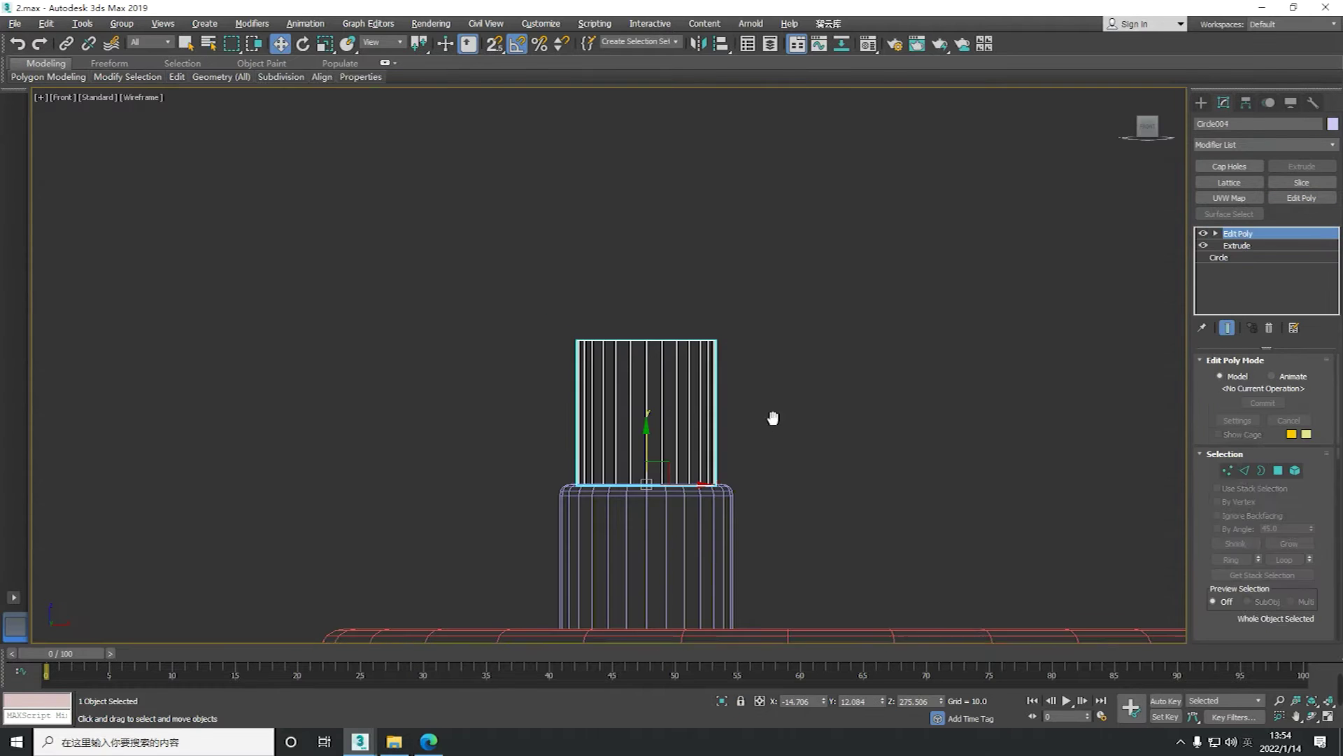
scroll(686, 253, "up", 2)
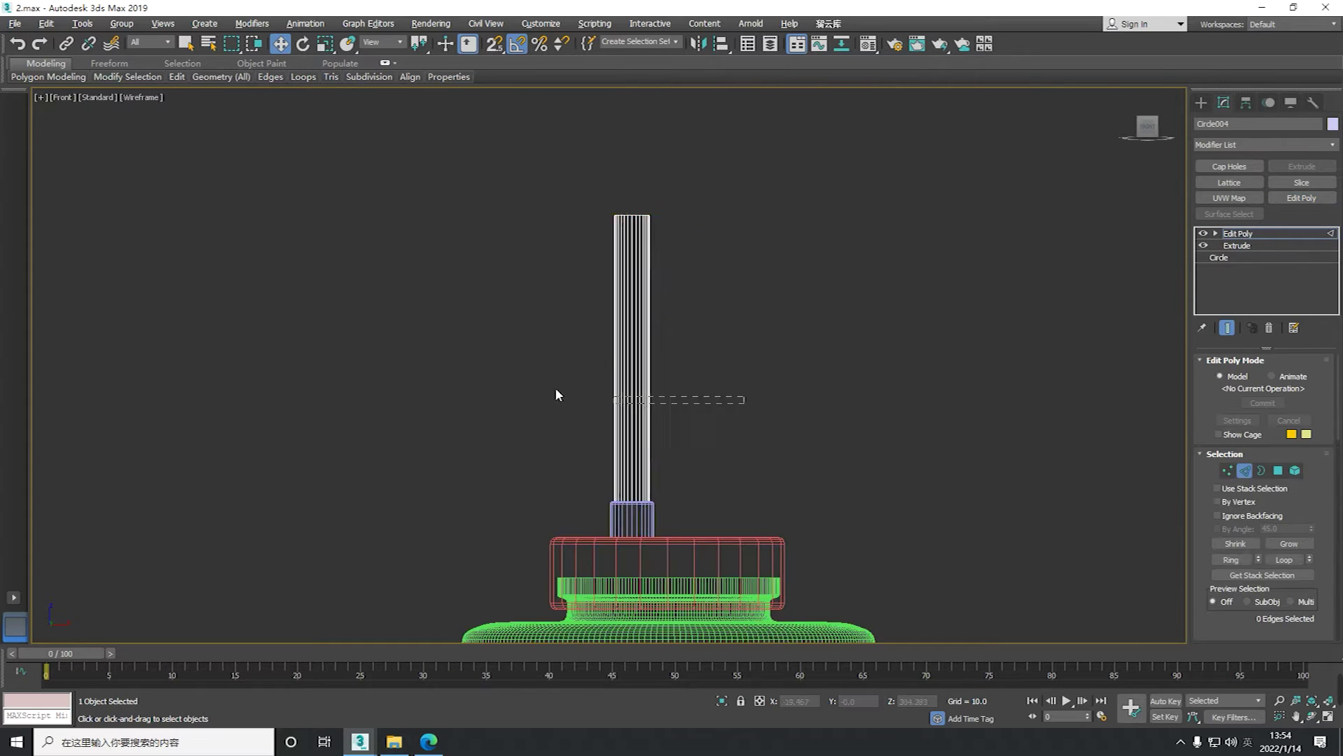
Rotate the column's upper edges so the spout tilts sideways
key("2")
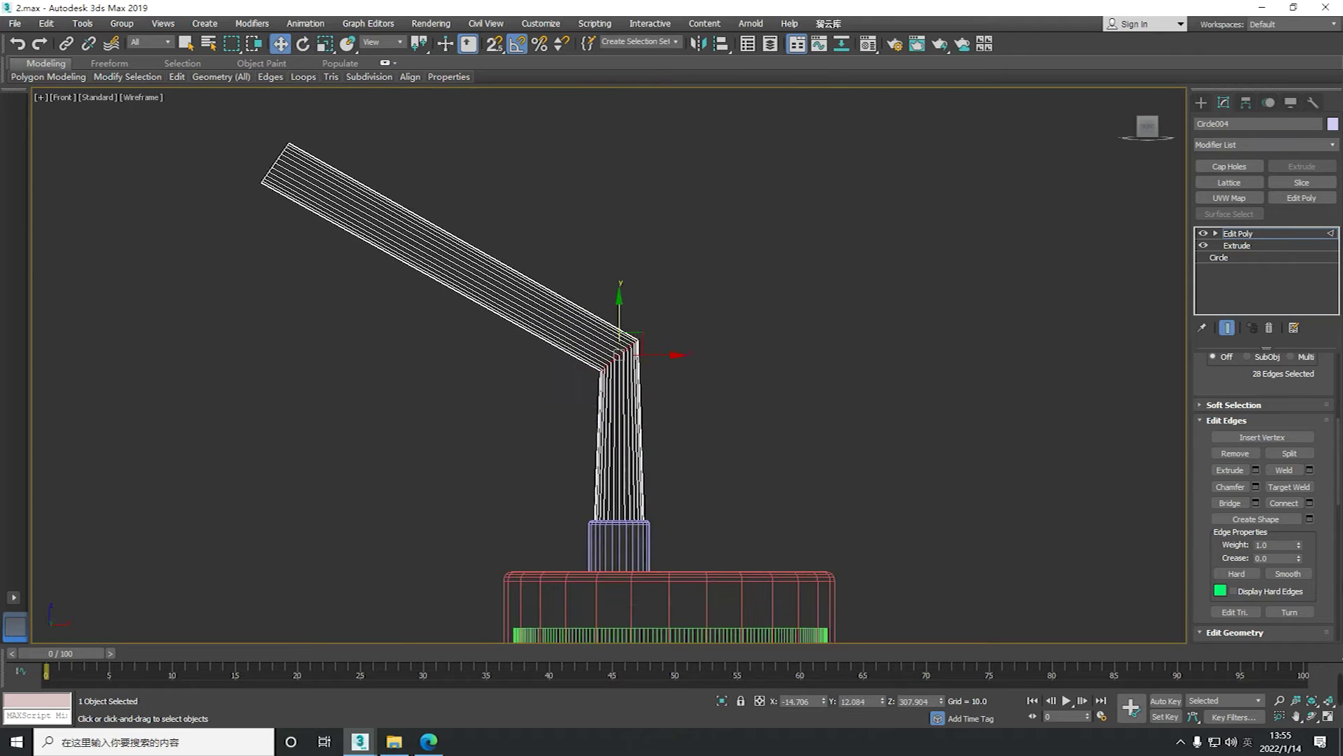
key("e")
left_click_drag(706, 366, 692, 381)
scroll(691, 381, "down", 5)
scroll(652, 415, "up", 8)
key("w")
Chamfer the elbow edges with 4 segments for a smooth bend
left_click(1255, 486)
left_click_drag(619, 414, 620, 402)
scroll(619, 415, "down", 5)
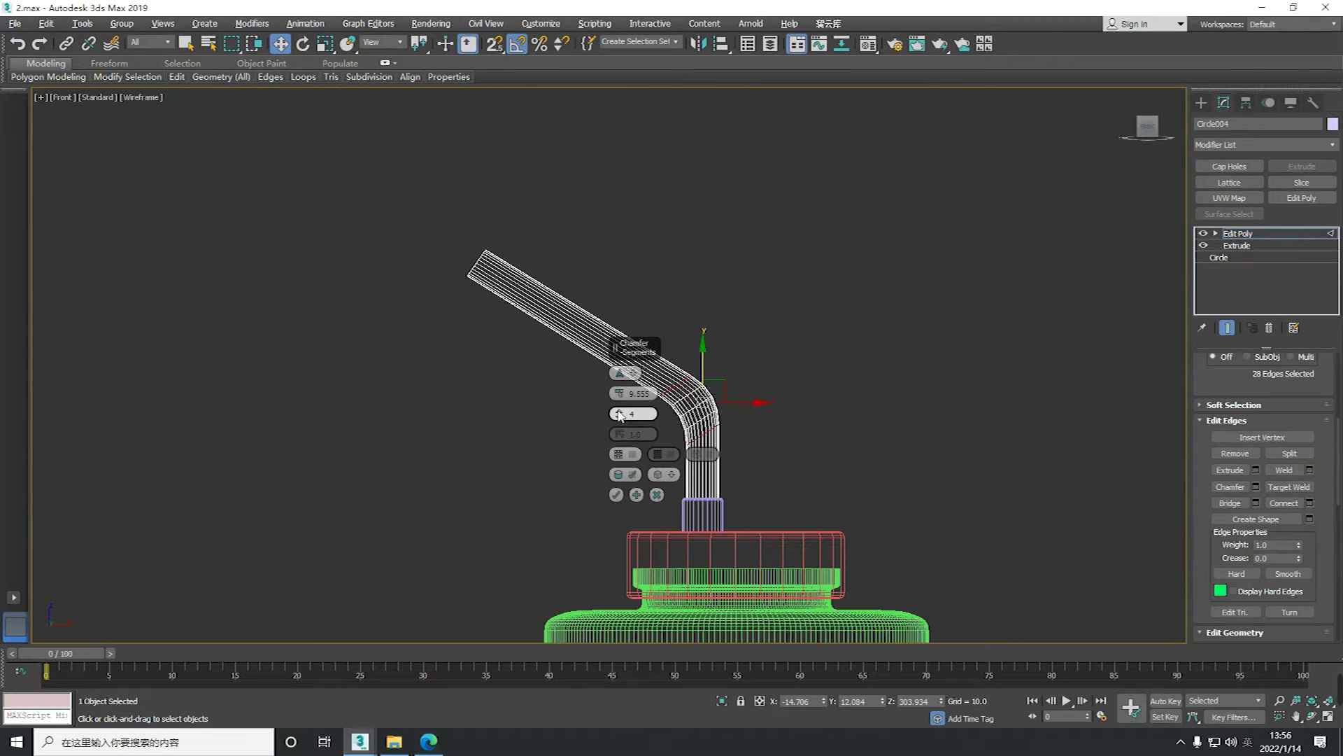
left_click(615, 495)
scroll(700, 455, "down", 5)
scroll(725, 484, "up", 5)
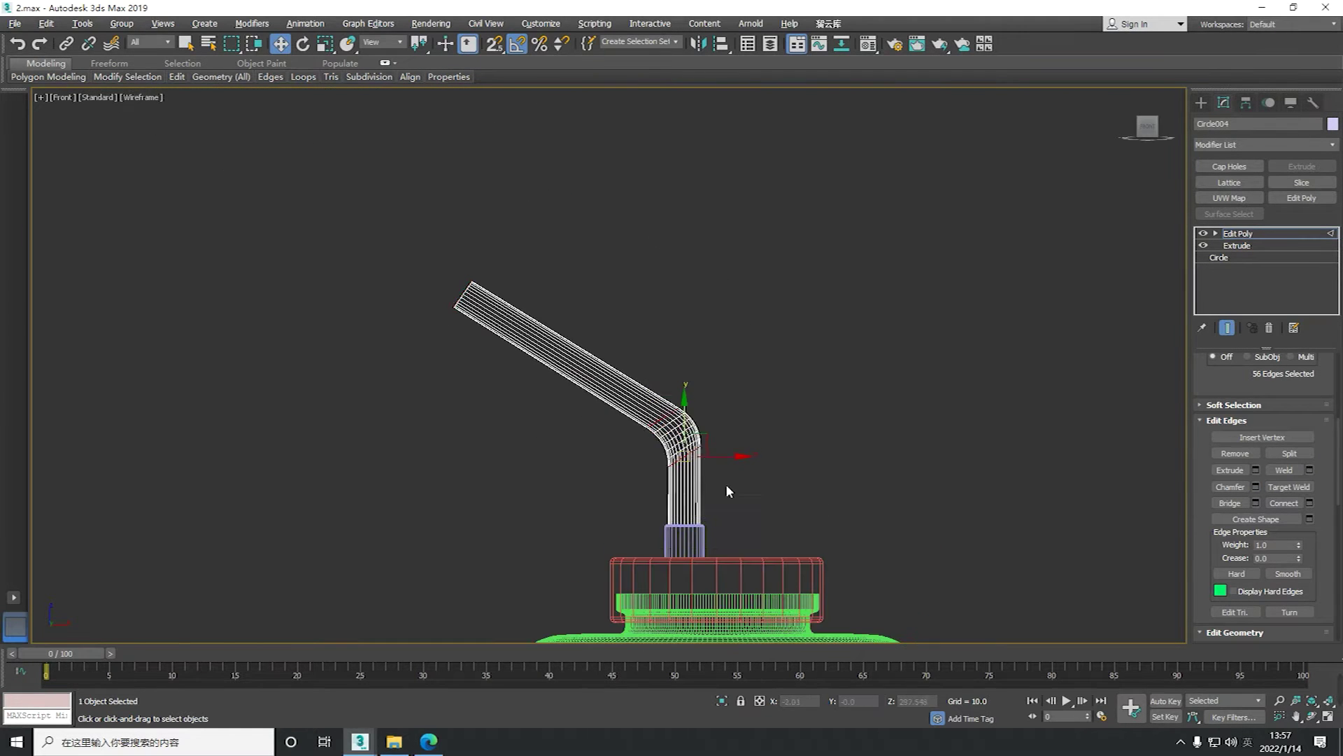
scroll(686, 490, "up", 5)
scroll(685, 489, "down", 5)
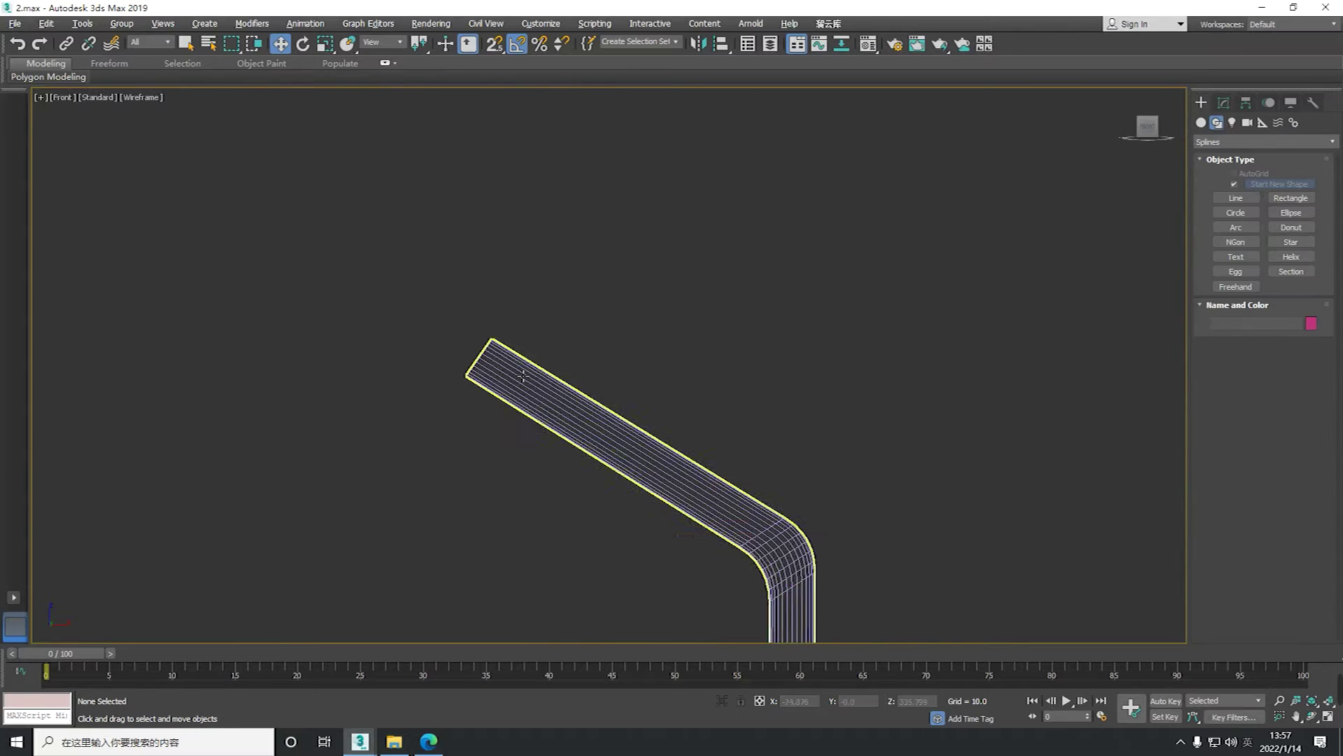
Select the face at the spout's tip and cancel an empty trial extrusion
left_click(574, 364)
middle_click_drag(494, 455, 628, 423)
scroll(629, 423, "up", 5)
scroll(655, 416, "up", 2)
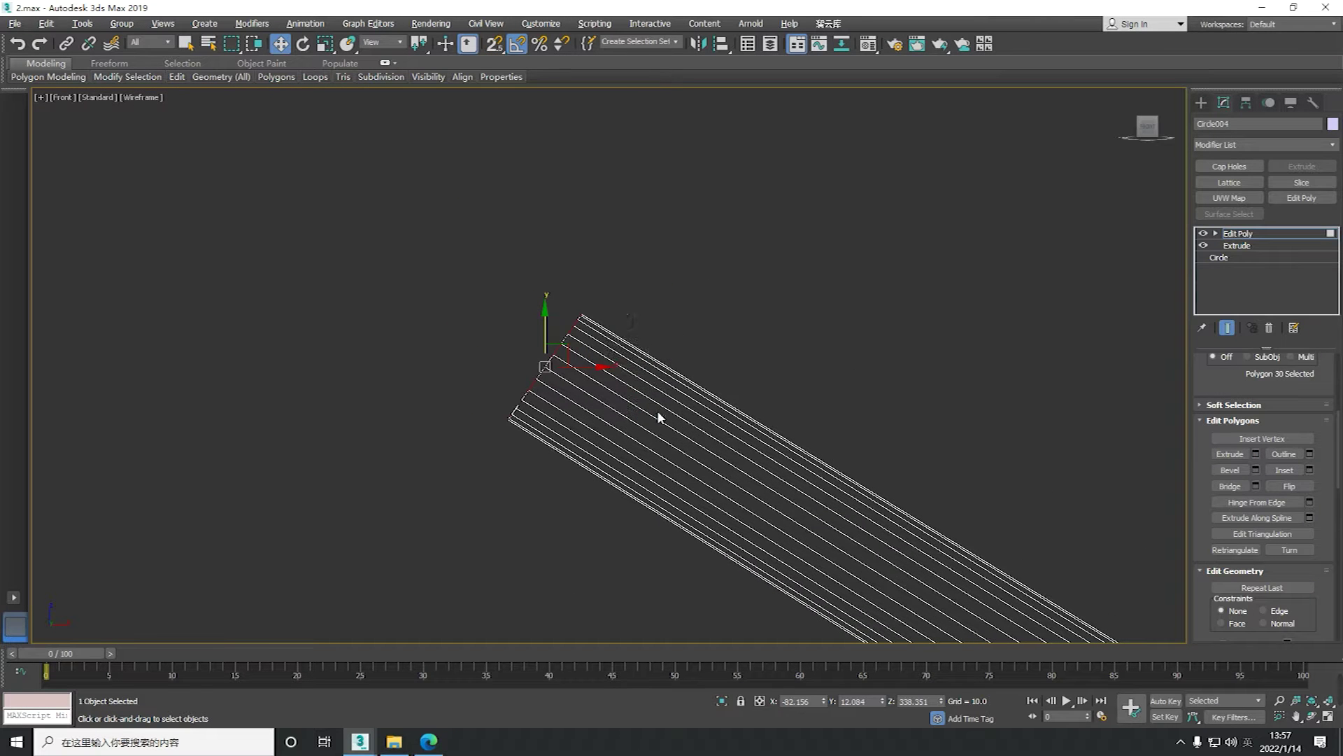
left_click(615, 434)
scroll(616, 434, "down", 2)
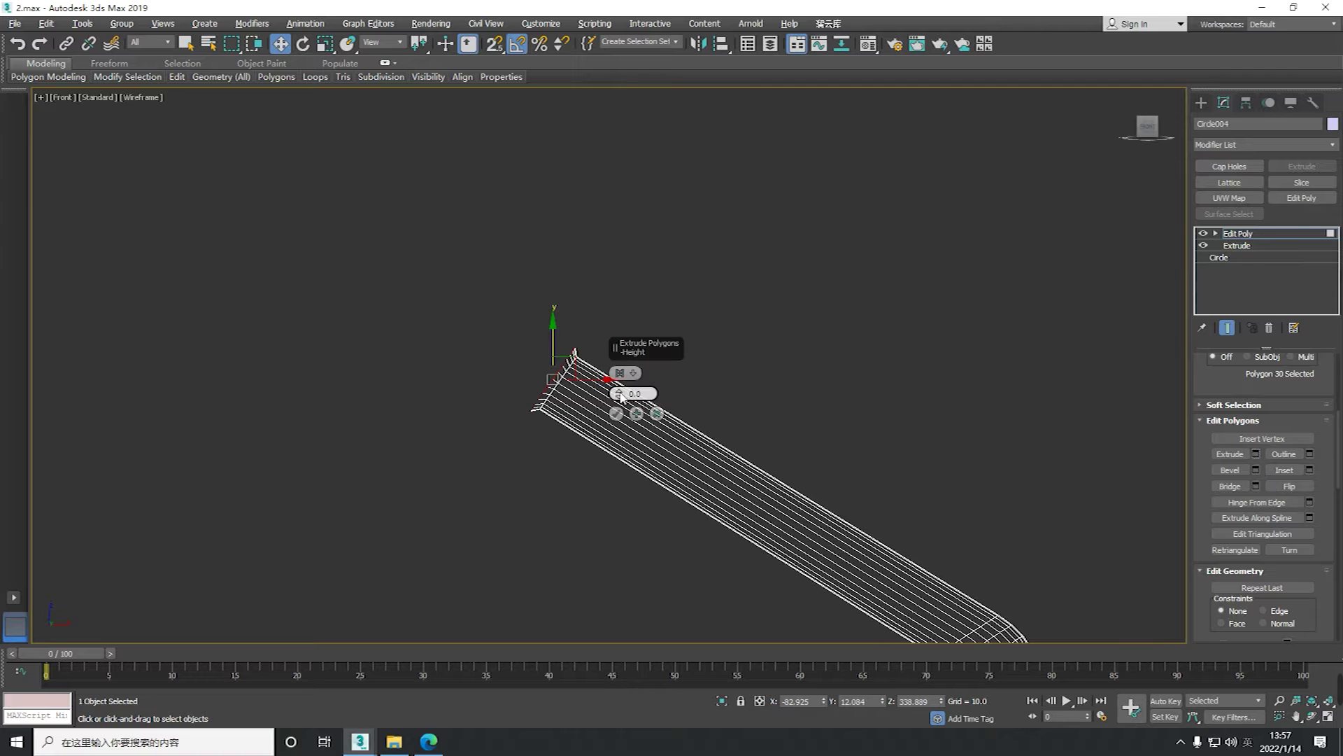
scroll(620, 397, "down", 3)
scroll(621, 397, "up", 2)
key("Escape")
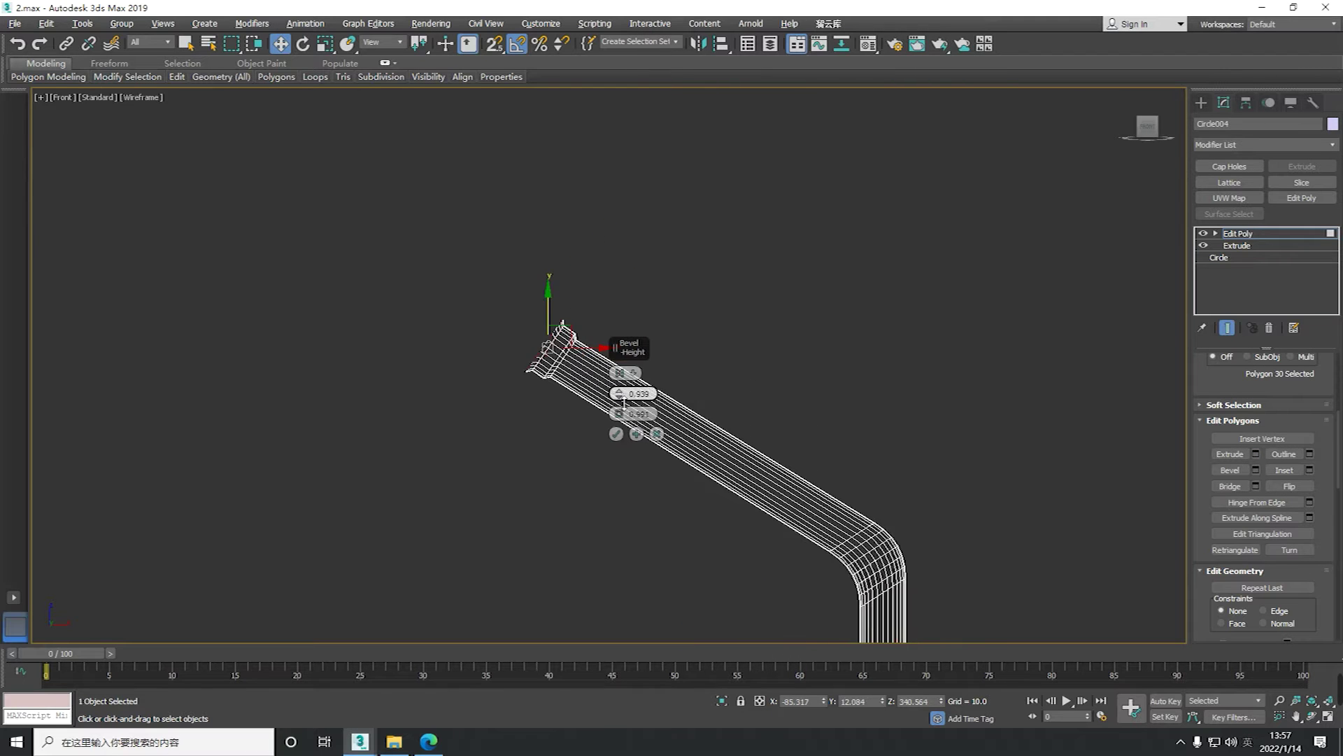
scroll(619, 420, "up", 3)
scroll(573, 427, "down", 4)
scroll(622, 405, "up", 6)
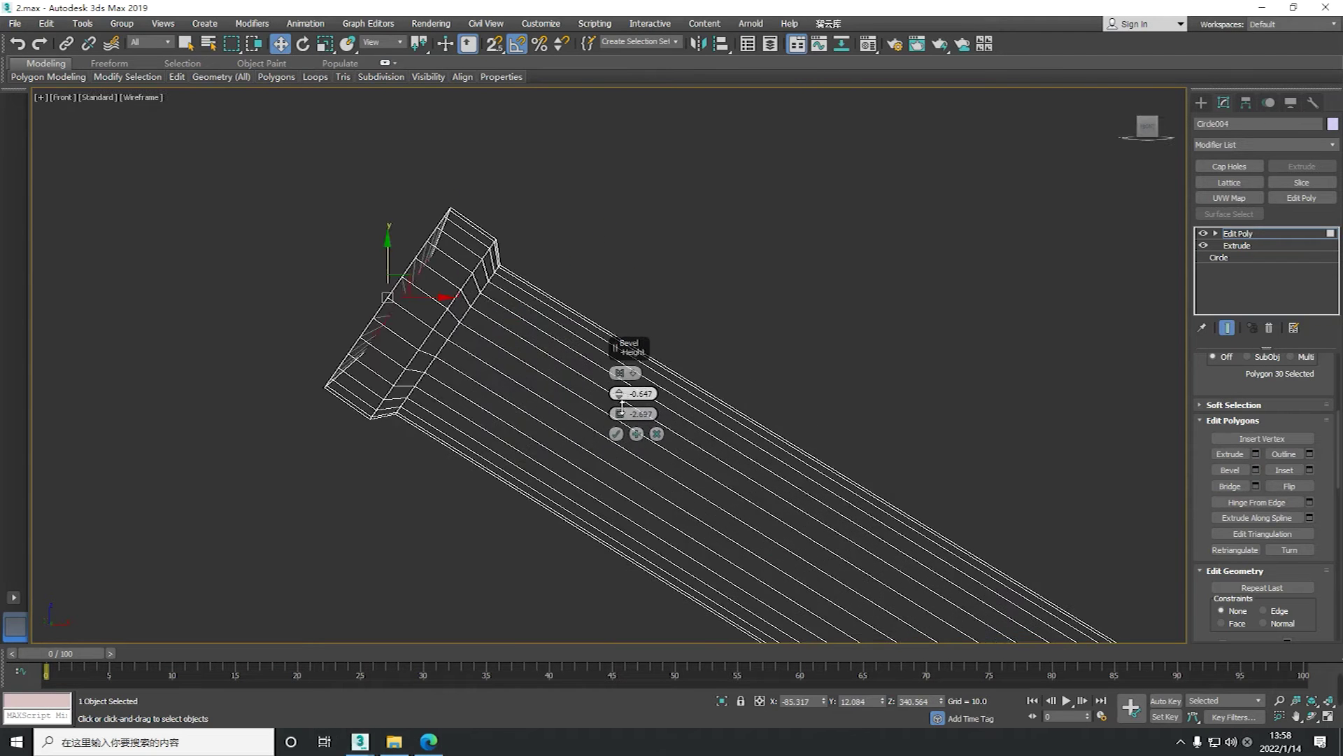
Extrude the spout's tip face by 0.271 and inset it to start the rim
middle_click_drag(635, 408, 596, 407, "alt")
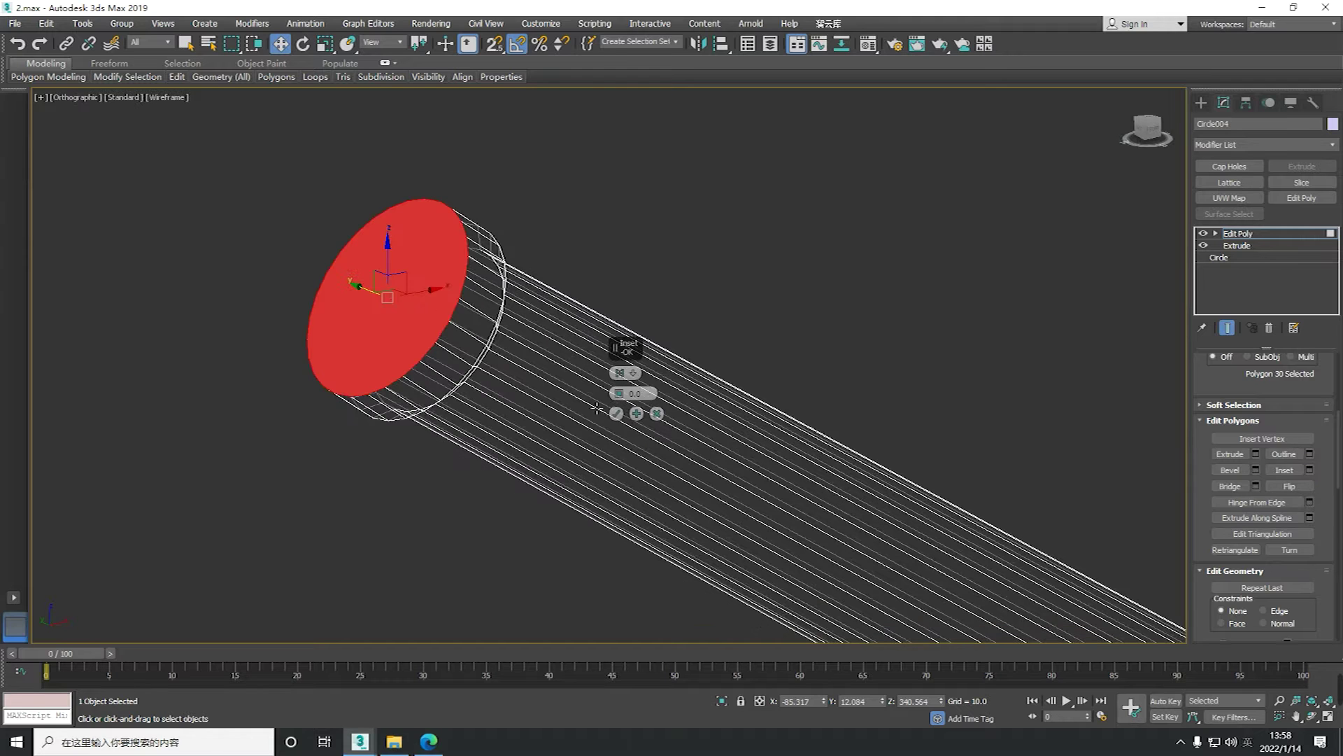
key("f")
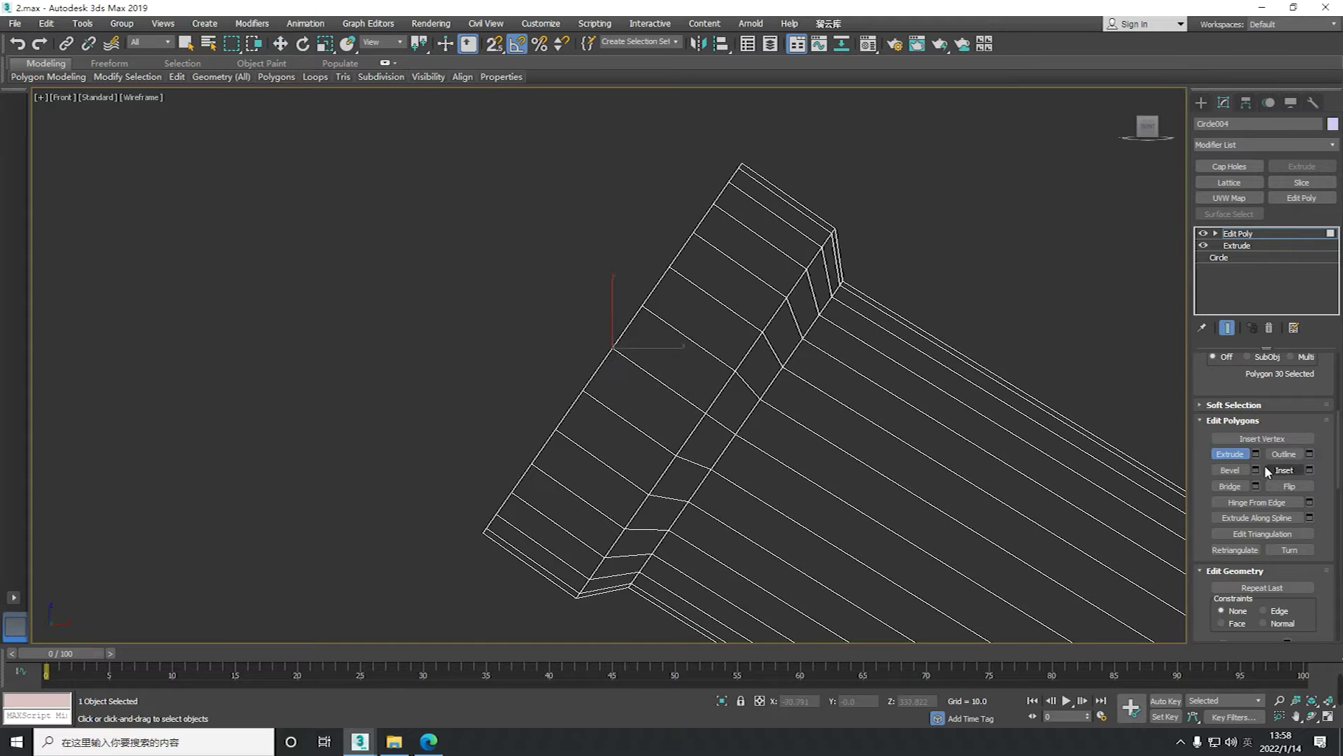
left_click(1255, 453)
scroll(669, 435, "down", 2)
left_click_drag(636, 431, 634, 414)
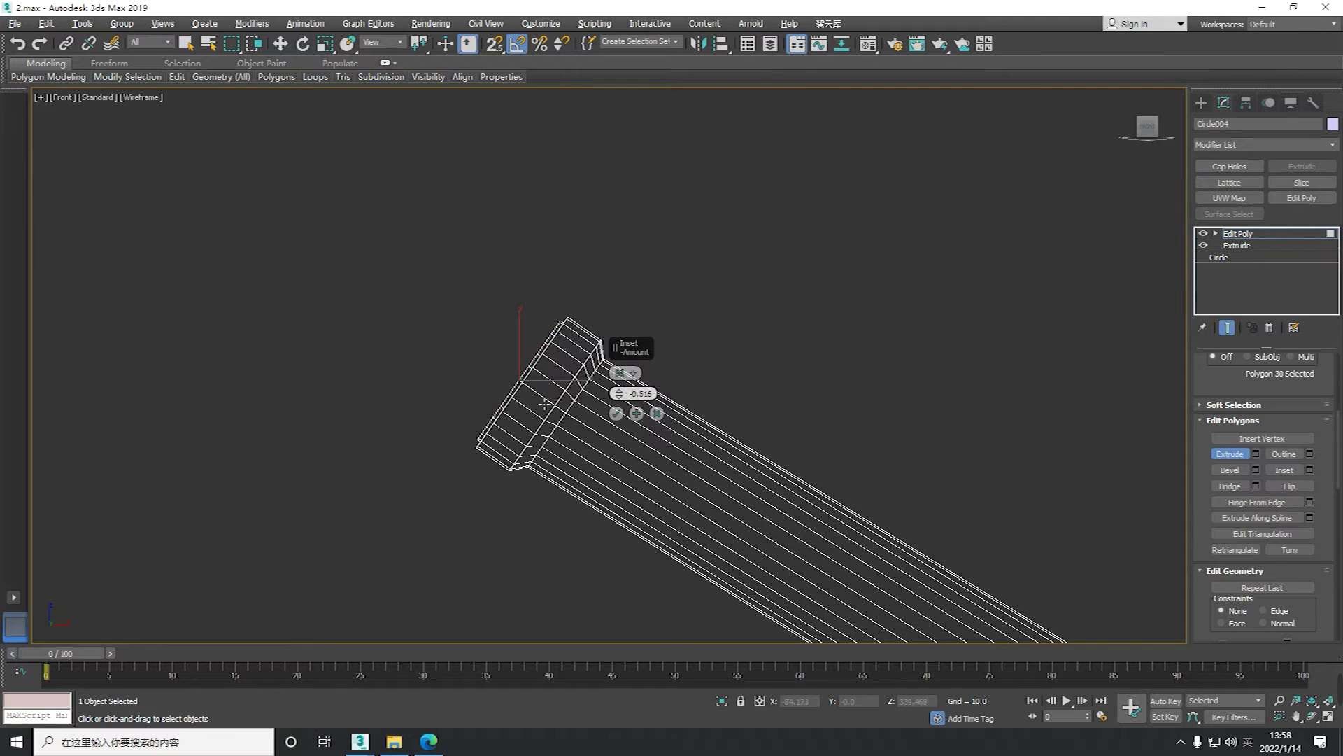
middle_click_drag(540, 402, 620, 397, "alt")
right_click(618, 394)
left_click(1256, 470)
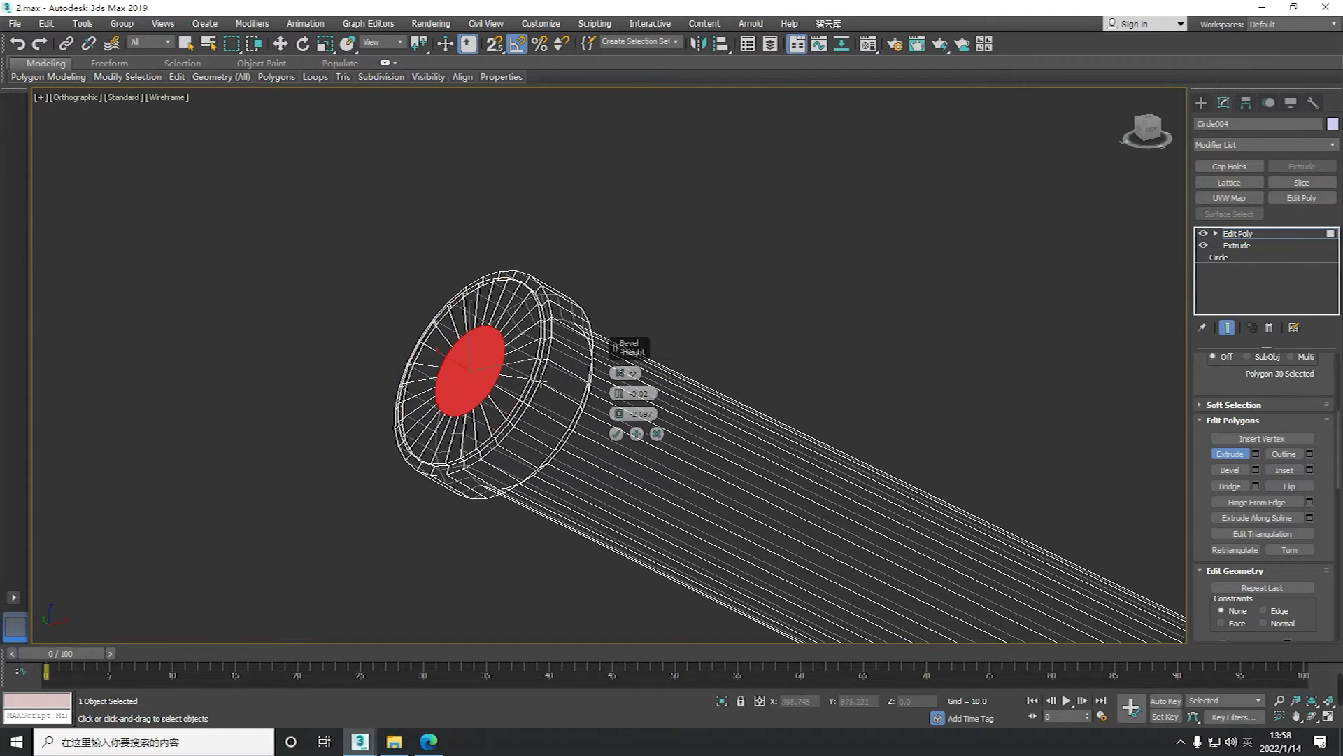
Bevel the tip face to a narrower outline and extrude it again
key("f")
left_click_drag(618, 413, 629, 326)
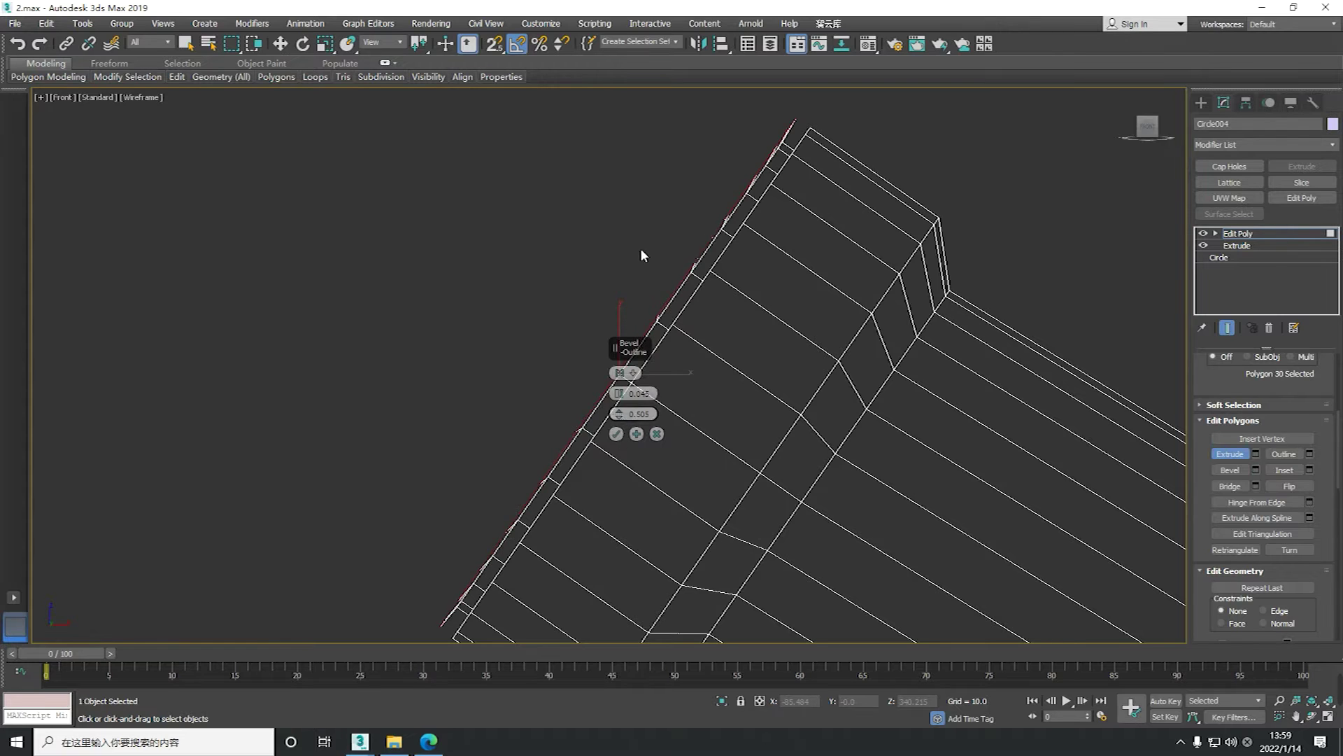
scroll(710, 465, "down", 5)
key("shift+e")
middle_click_drag(620, 361, 621, 348, "alt")
key("w")
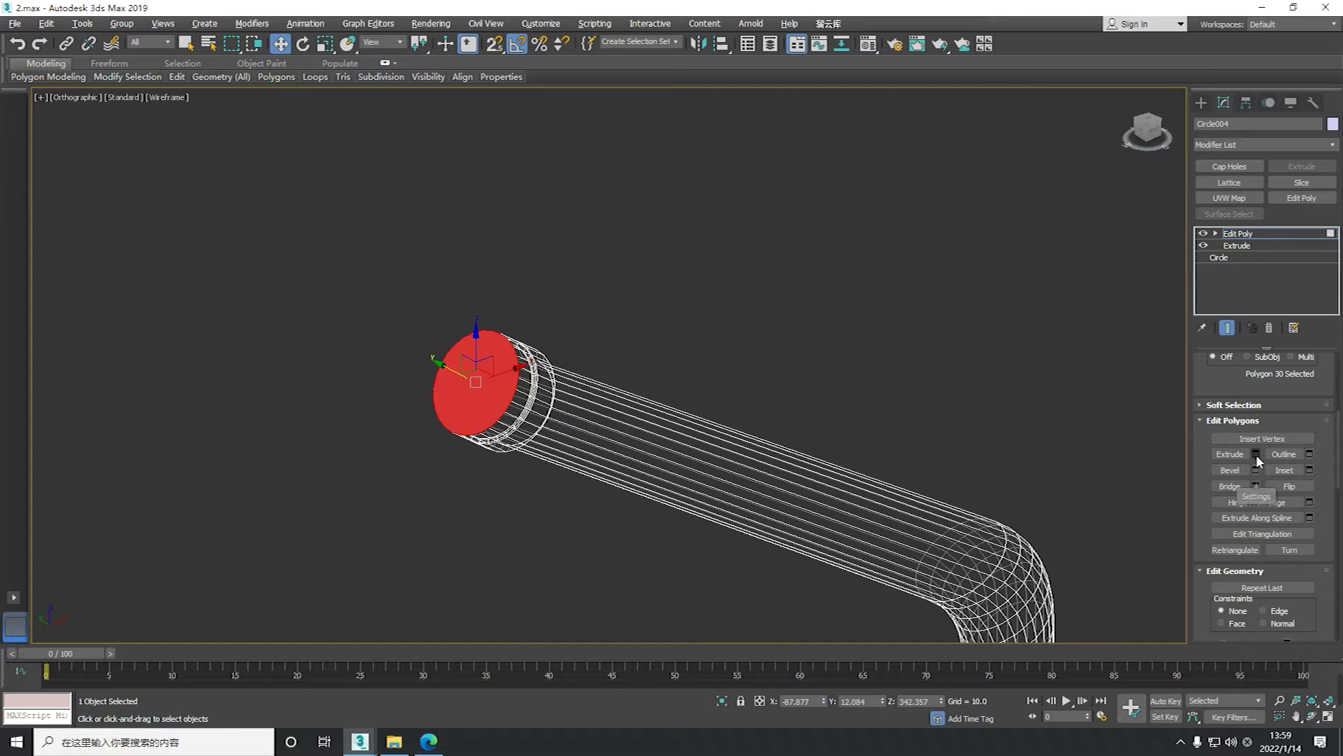
key("f")
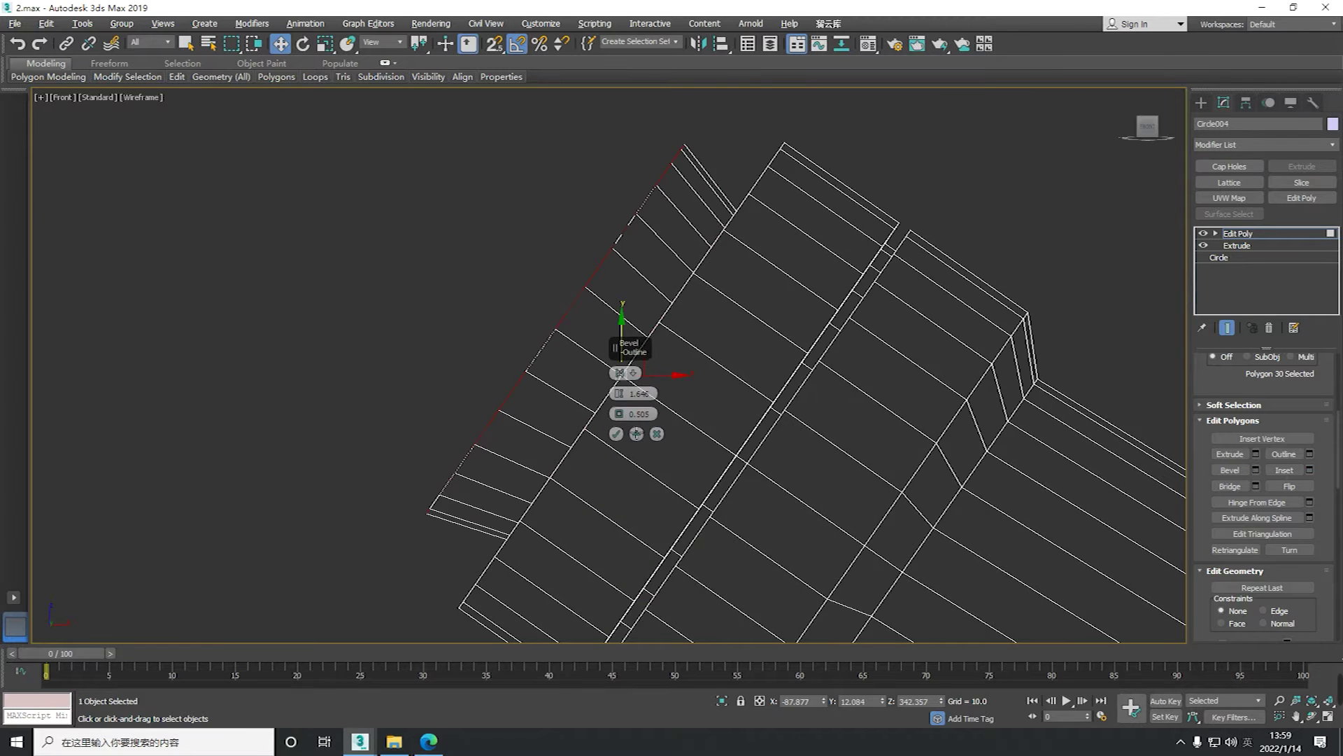
scroll(600, 313, "down", 5)
Extrude the nozzle's end face further and select its inner edge loop for scaling
left_click(1256, 453)
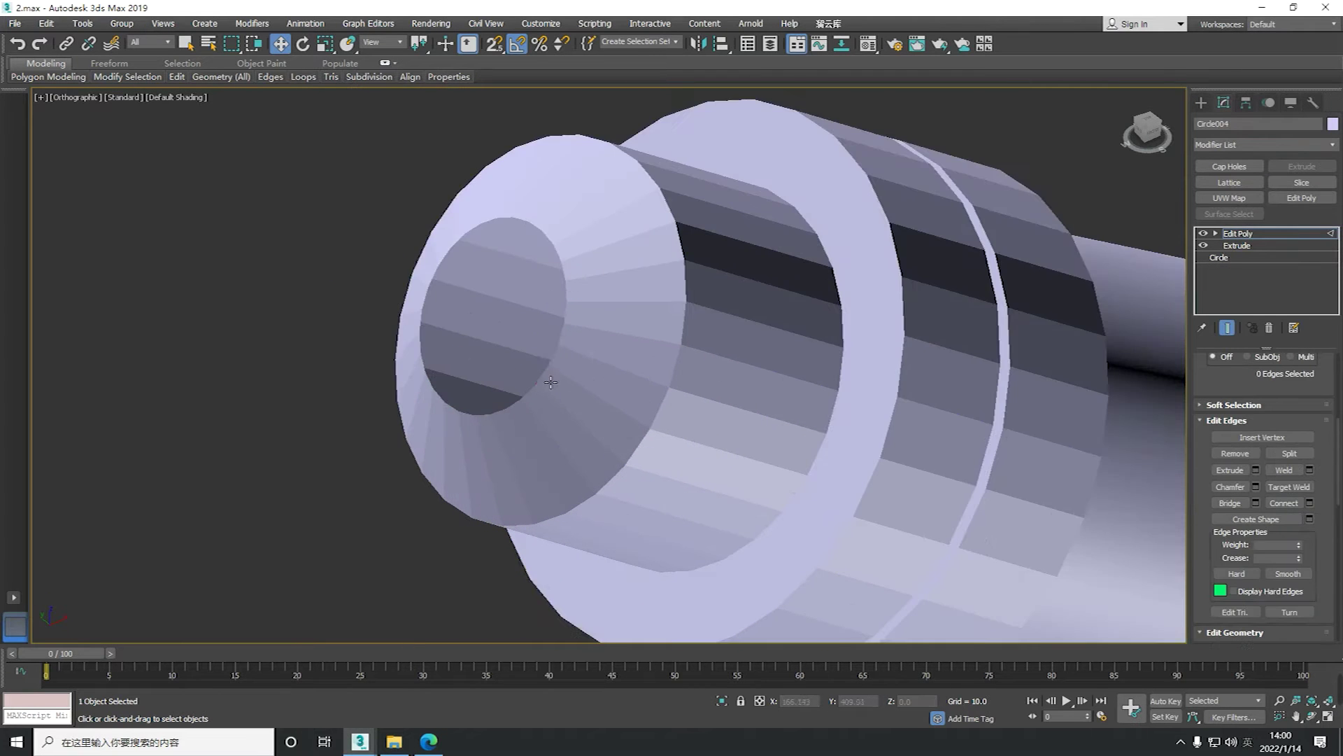
double_click(550, 382)
key("F3")
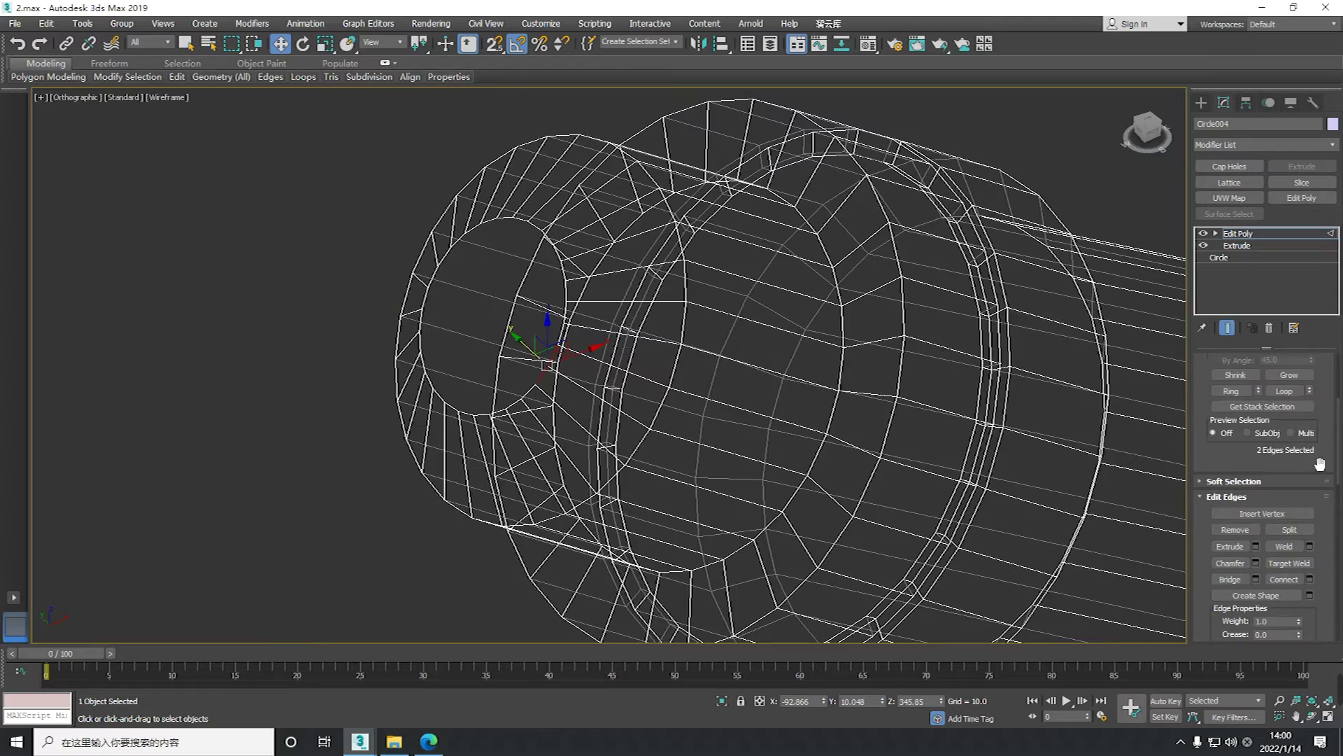
key("r")
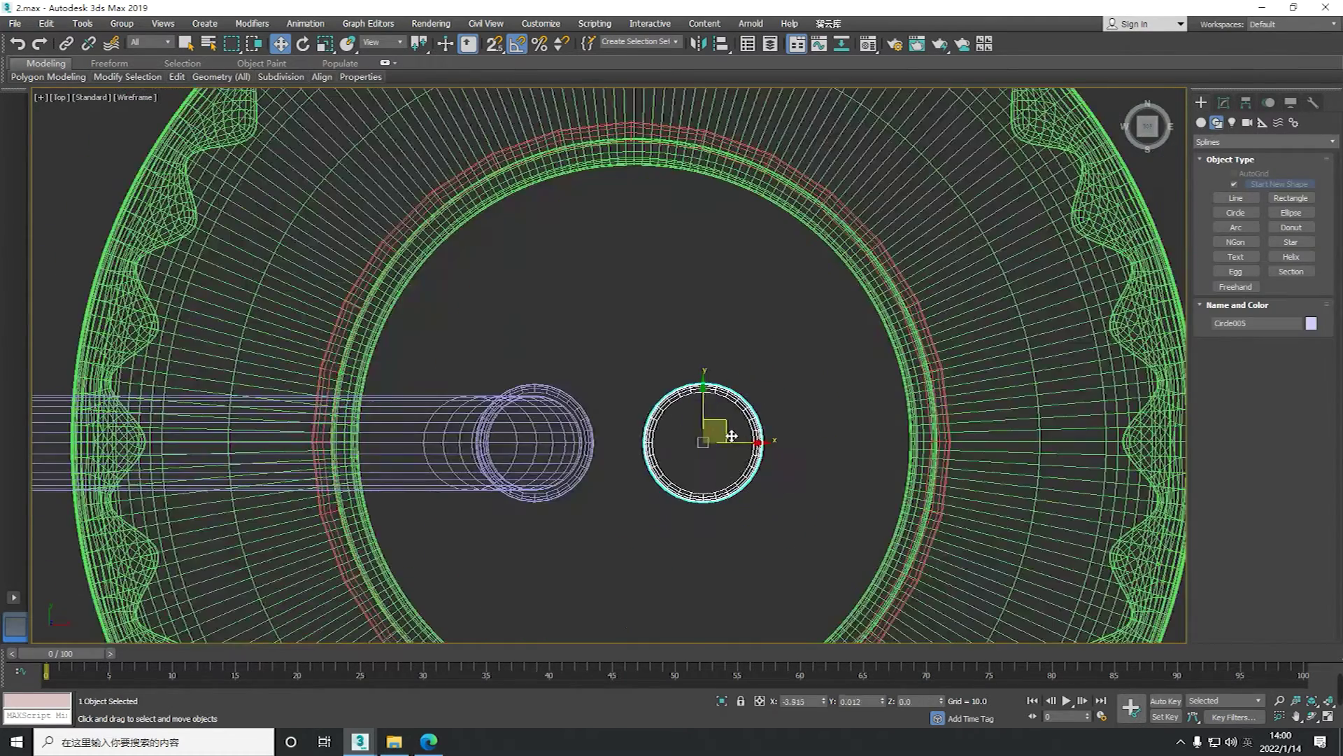
Add Edit Poly to the new Circle005 cylinder and select its top rim loop
left_click(1237, 233)
scroll(977, 470, "down", 5)
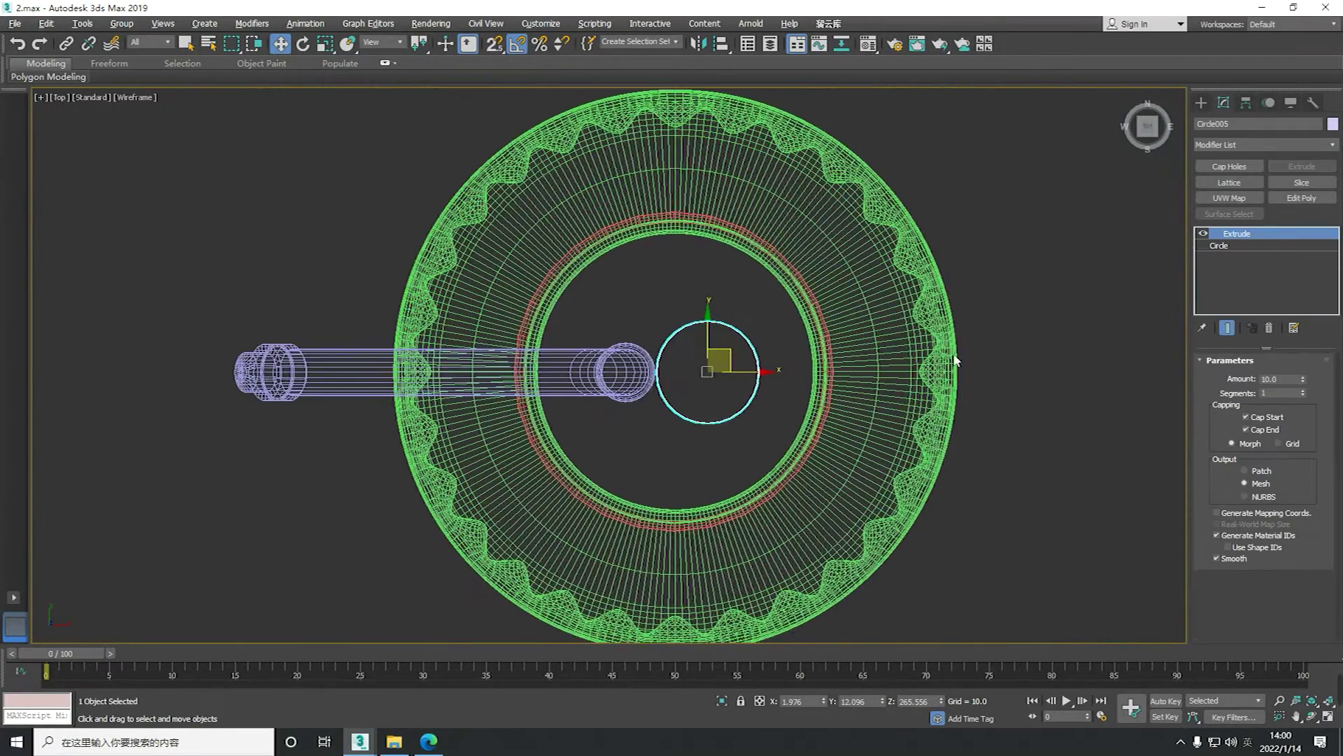
key("f")
scroll(728, 510, "up", 5)
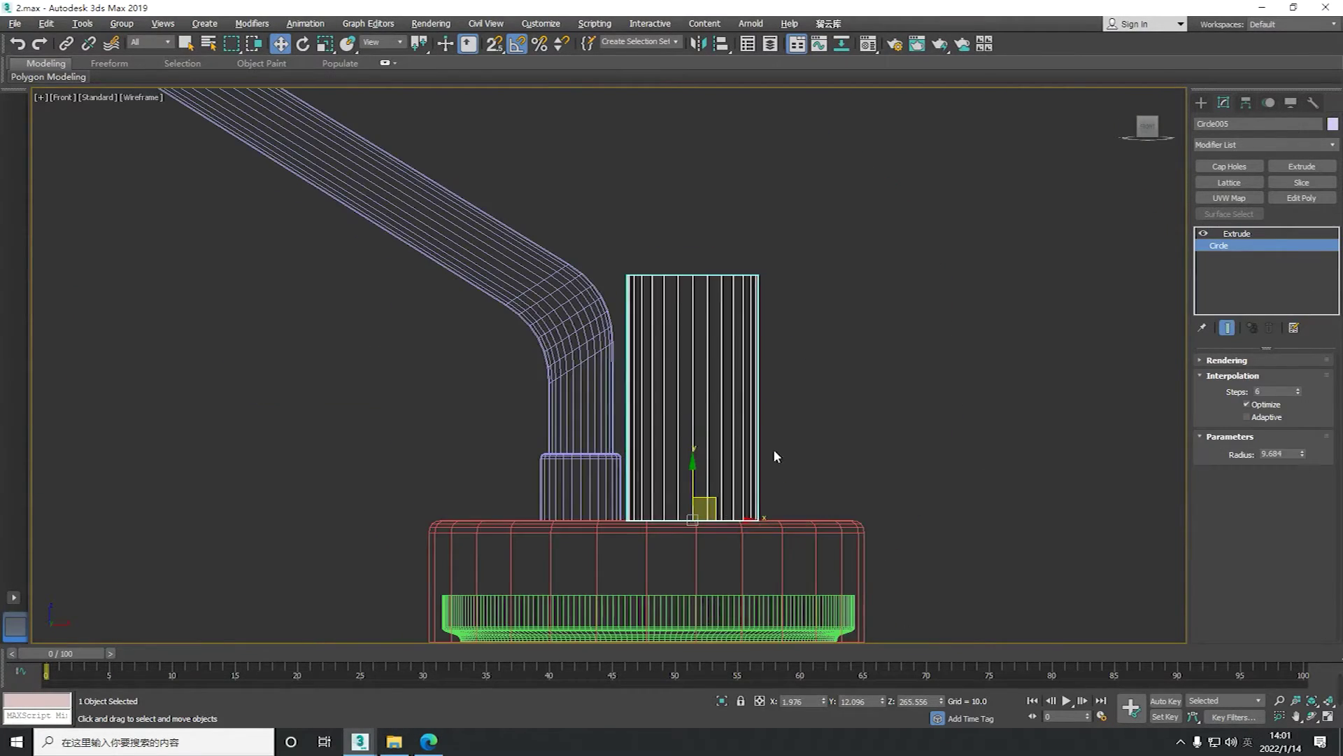
scroll(843, 399, "down", 5)
left_click(1301, 198)
double_click(700, 373)
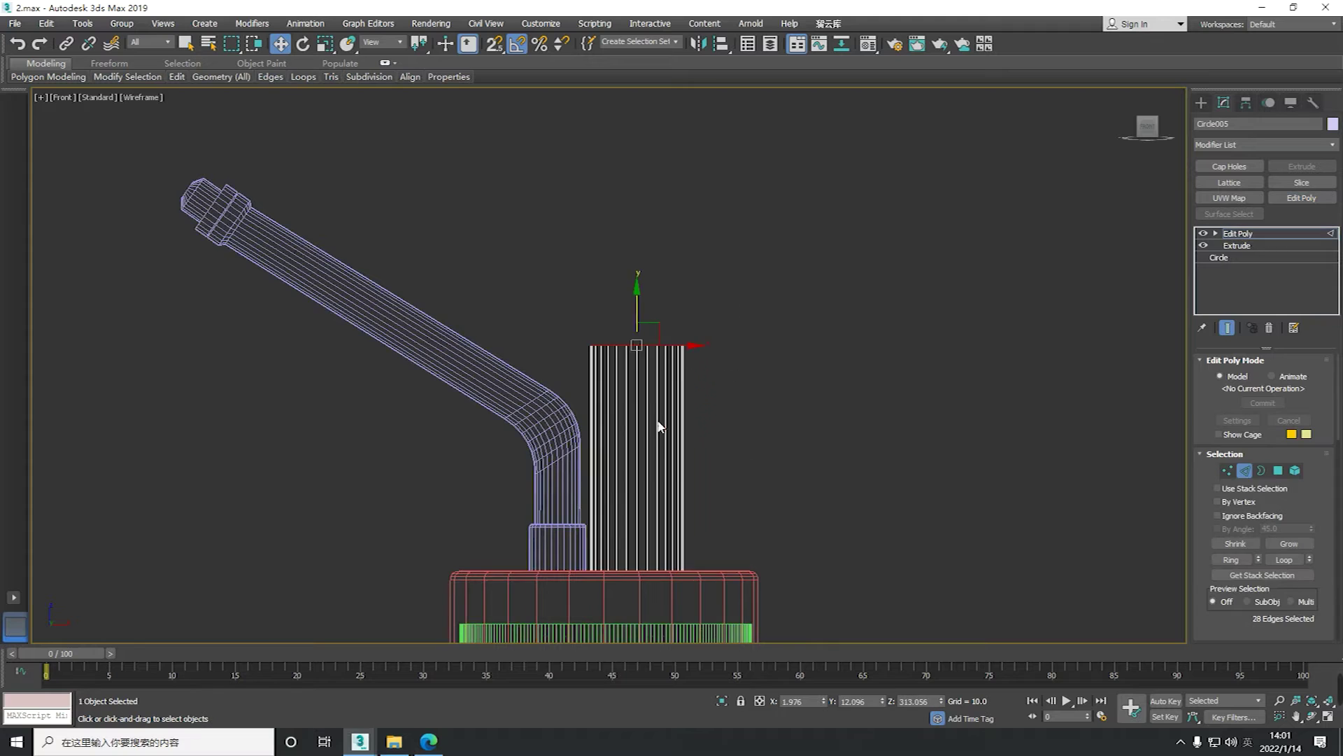
middle_click_drag(699, 373, 770, 315, "alt")
scroll(1326, 478, "down", 3)
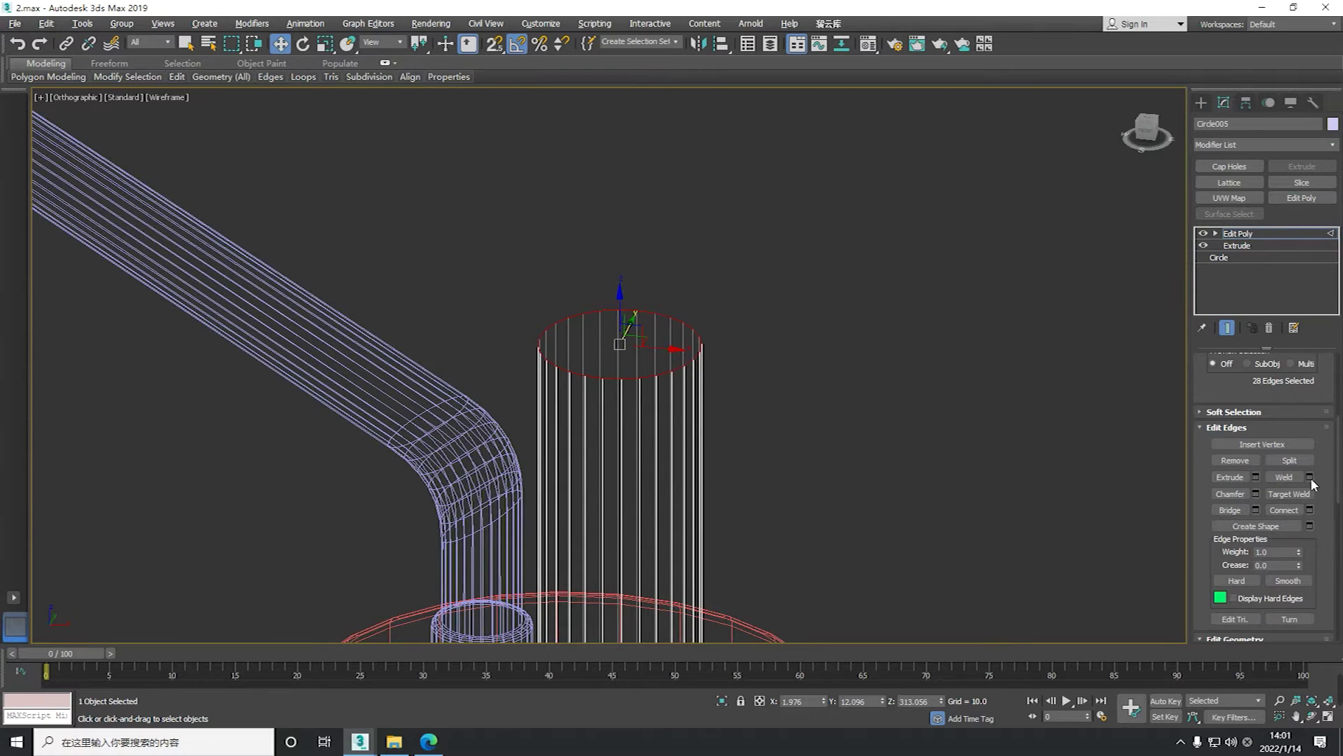
Inset the top cap face and bevel it with a small negative outline
key("4")
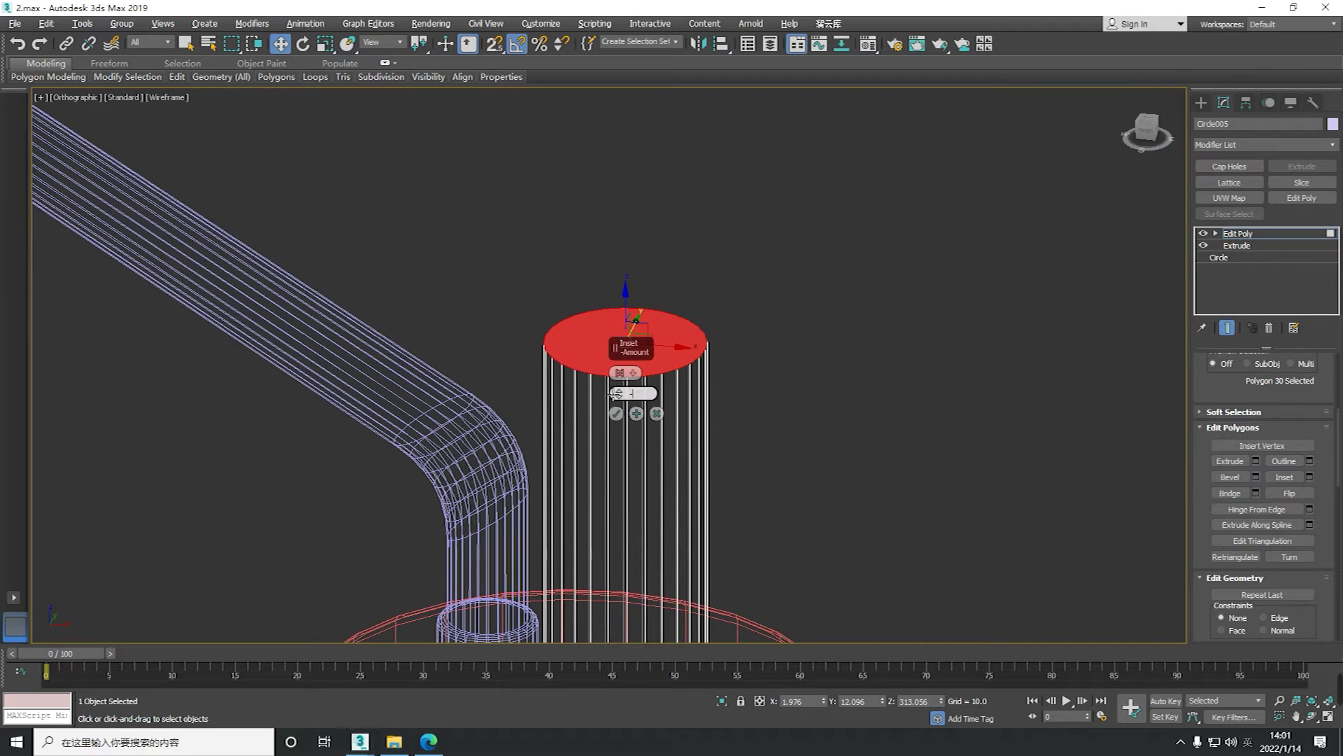
left_click(615, 413)
middle_click_drag(616, 414, 616, 378, "alt")
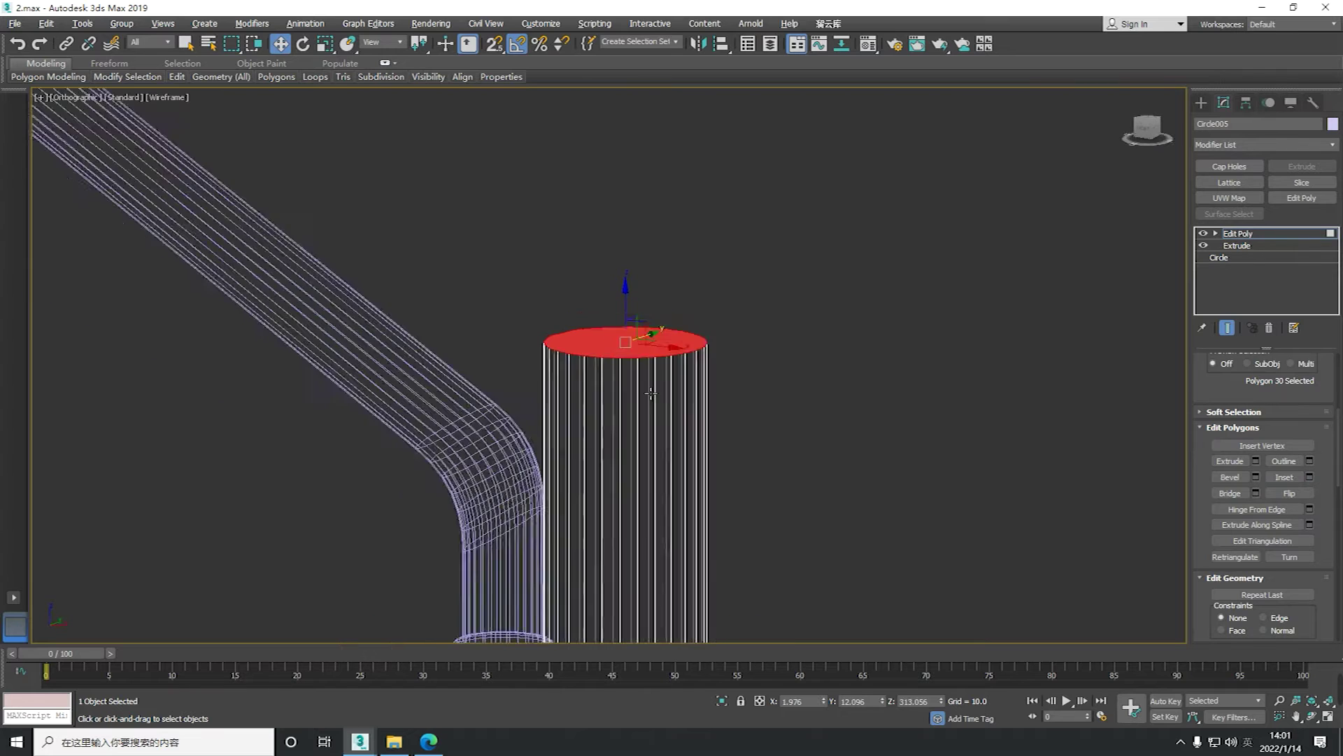
scroll(630, 350, "up", 2)
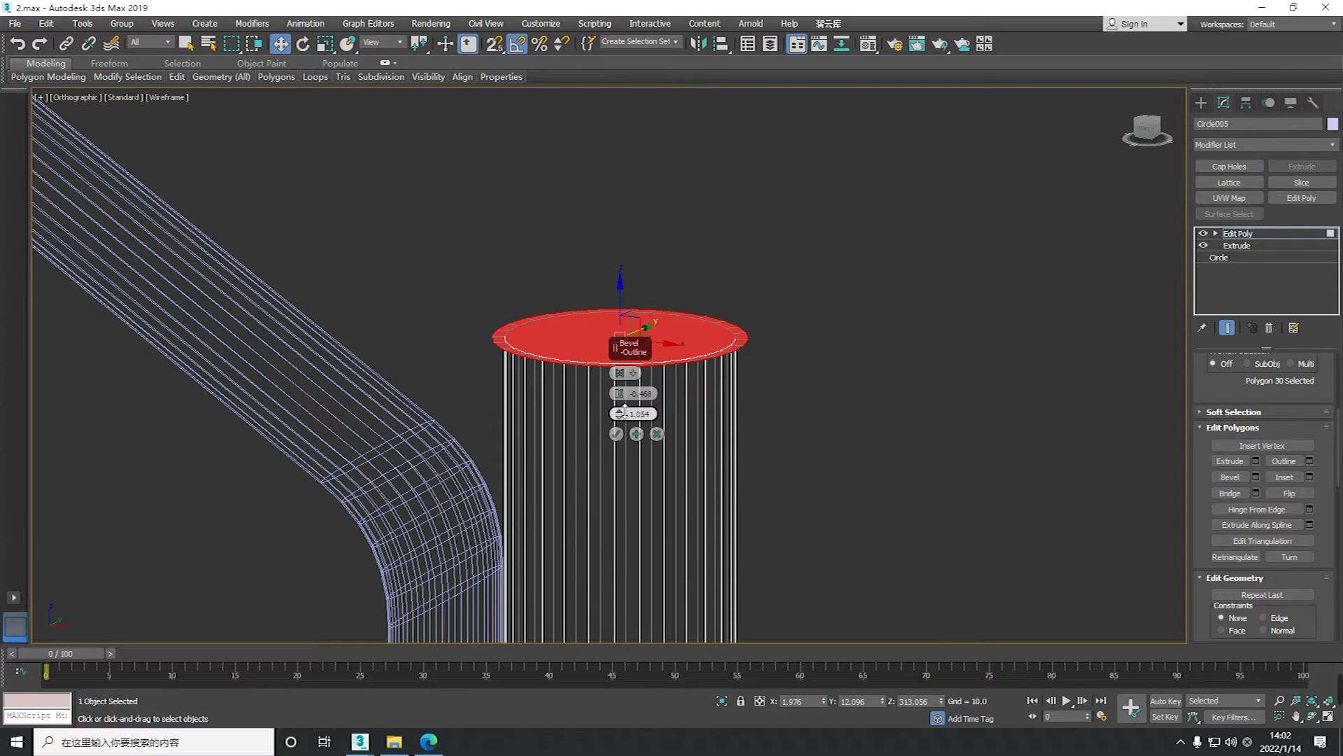
key("f")
left_click(615, 434)
scroll(630, 413, "up", 2)
scroll(642, 402, "up", 1)
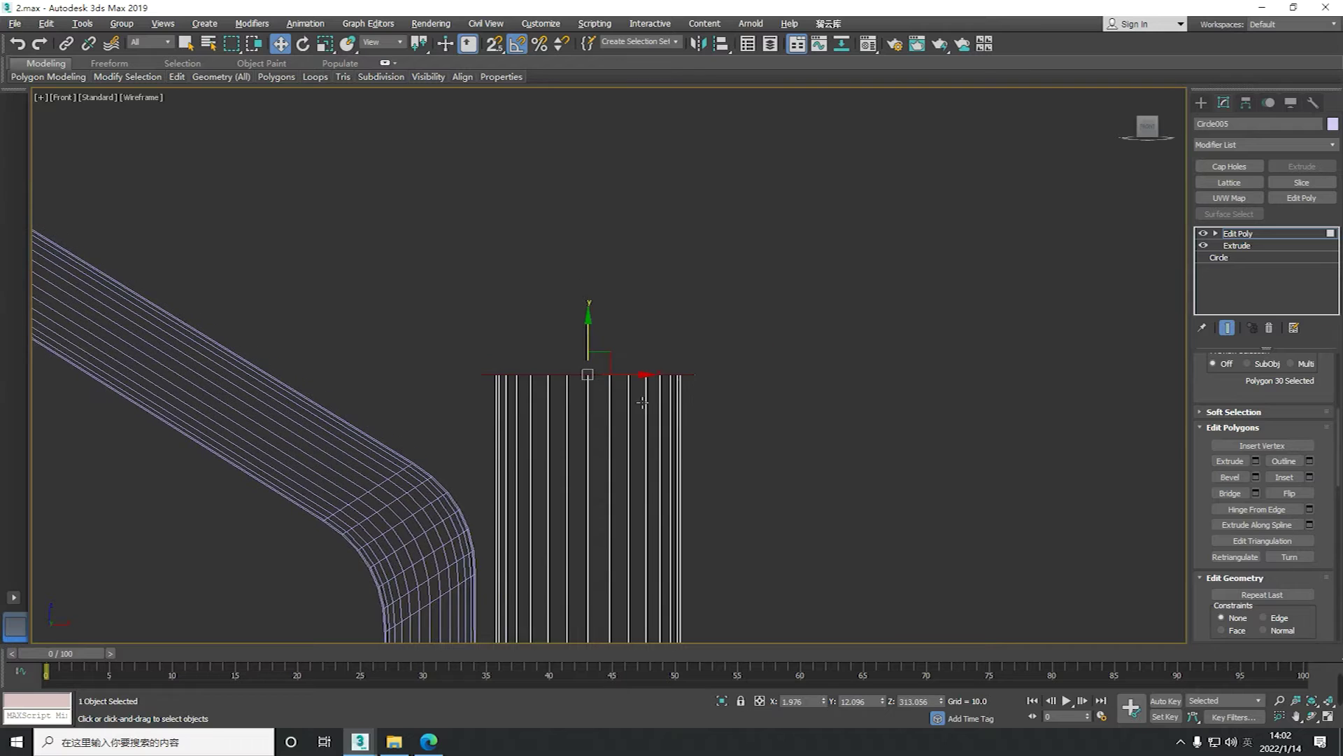
key("2")
middle_click_drag(591, 308, 592, 328, "alt")
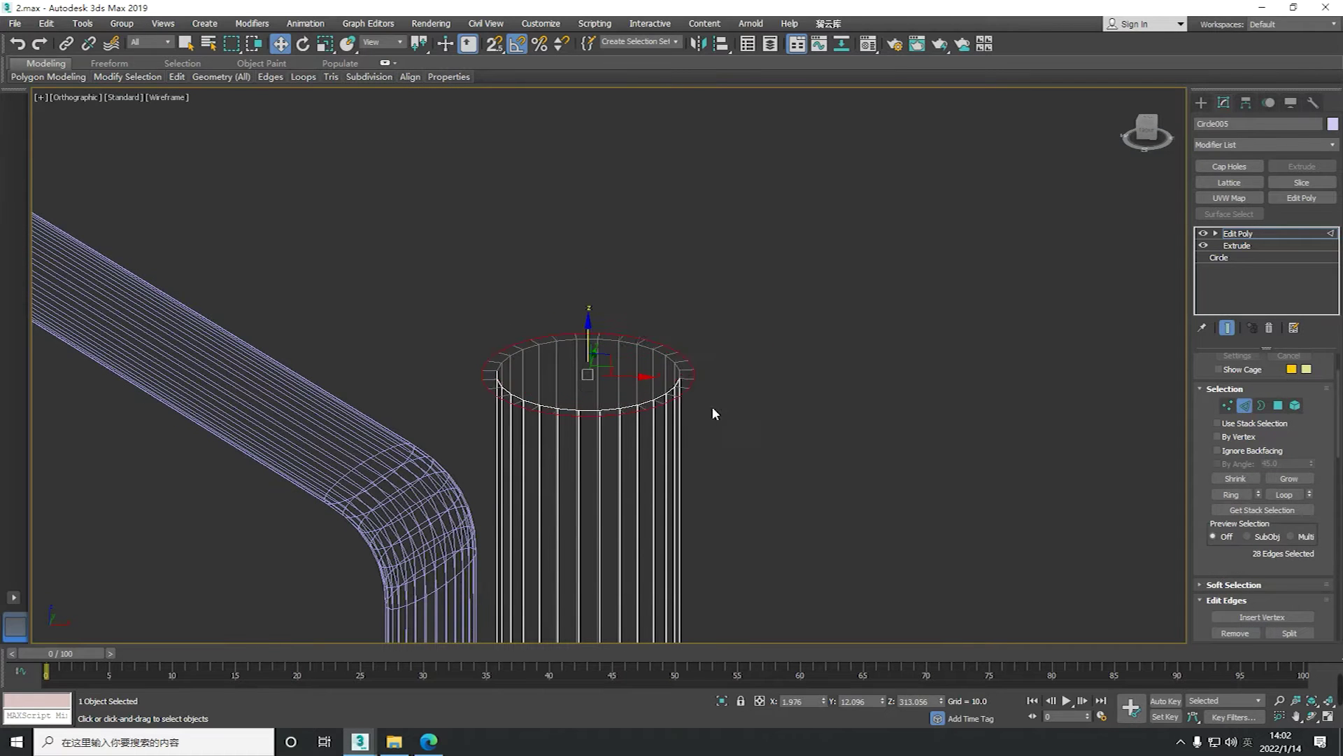
Extrude the pump cylinder's top cap upward
key("4")
left_click_drag(618, 394, 720, 368)
key("f")
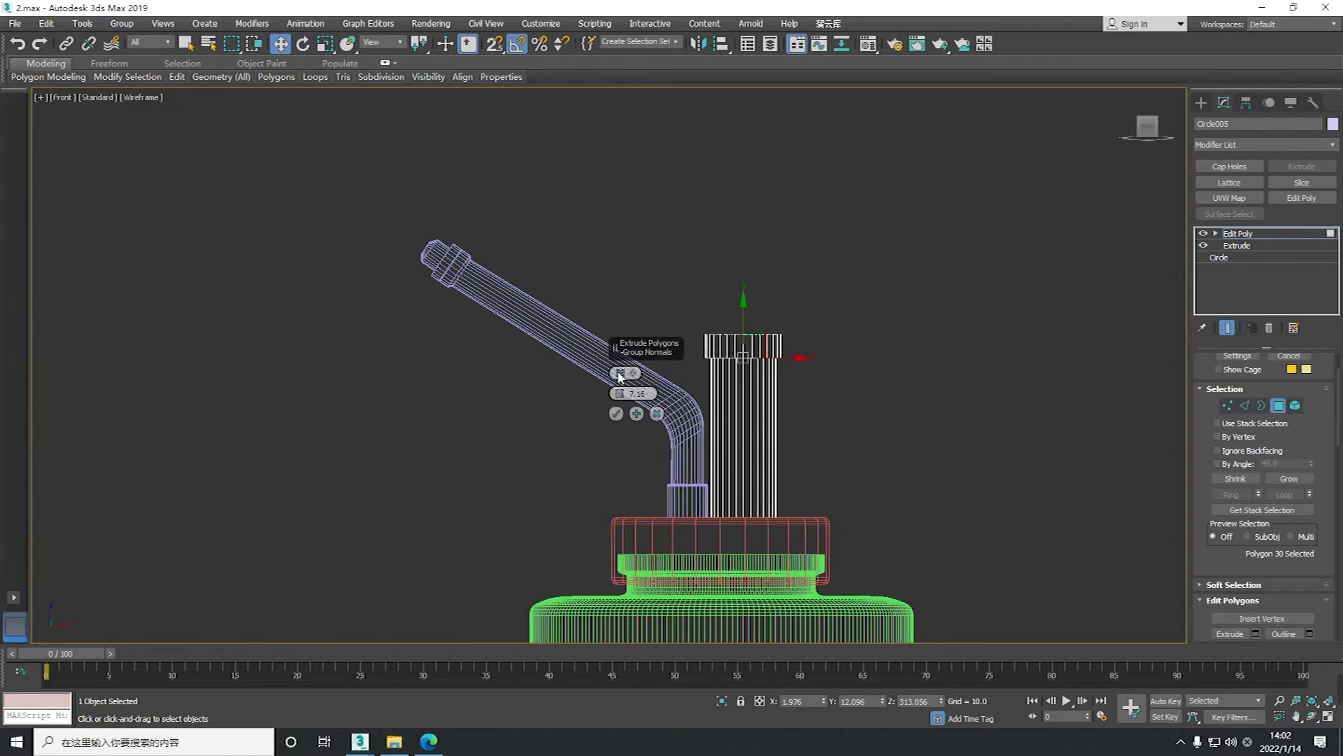
left_click(616, 413)
scroll(741, 343, "up", 5)
key("2")
key("t")
key("r")
middle_click_drag(644, 368, 674, 356, "alt")
scroll(673, 355, "up", 3)
Scale the top edge loop inward, checking it in Top and Front views
key("f")
key("t")
key("f")
scroll(700, 336, "down", 6)
scroll(724, 320, "up", 2)
key("ctrl+z")
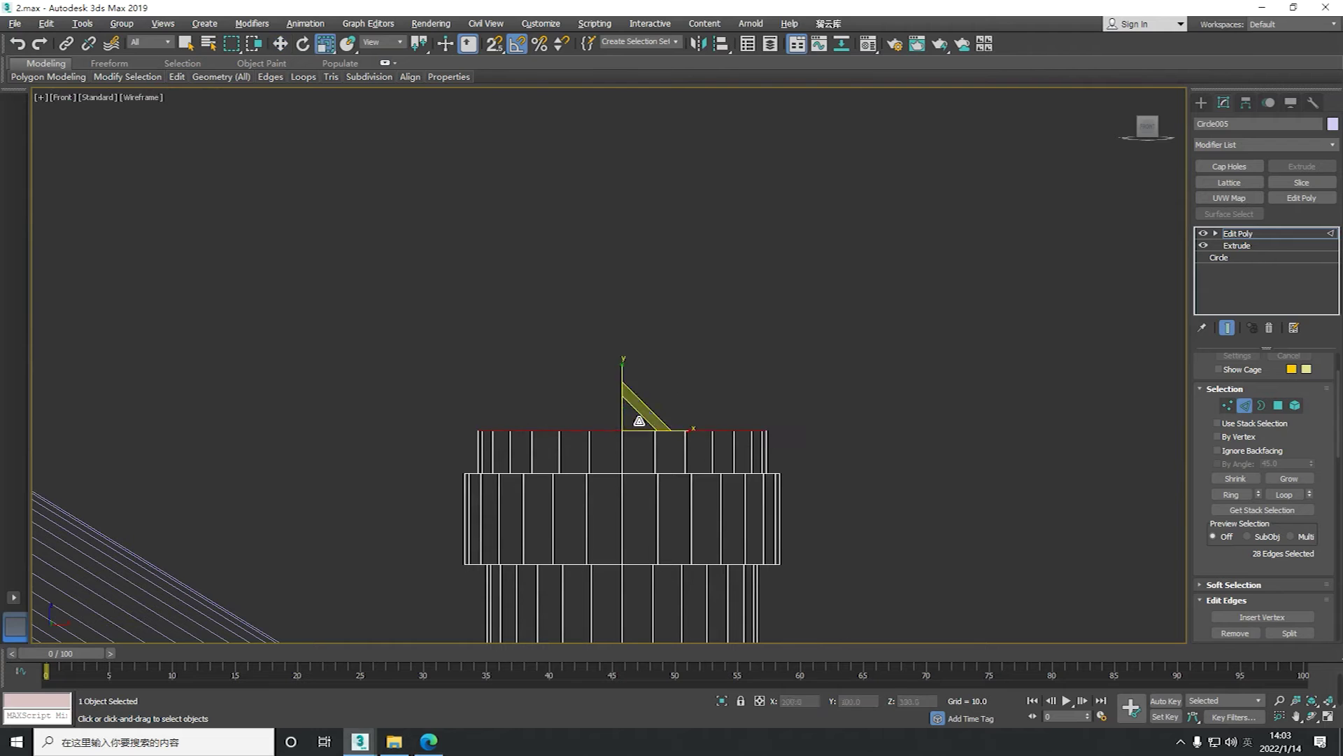
scroll(630, 394, "down", 4)
scroll(696, 404, "down", 1)
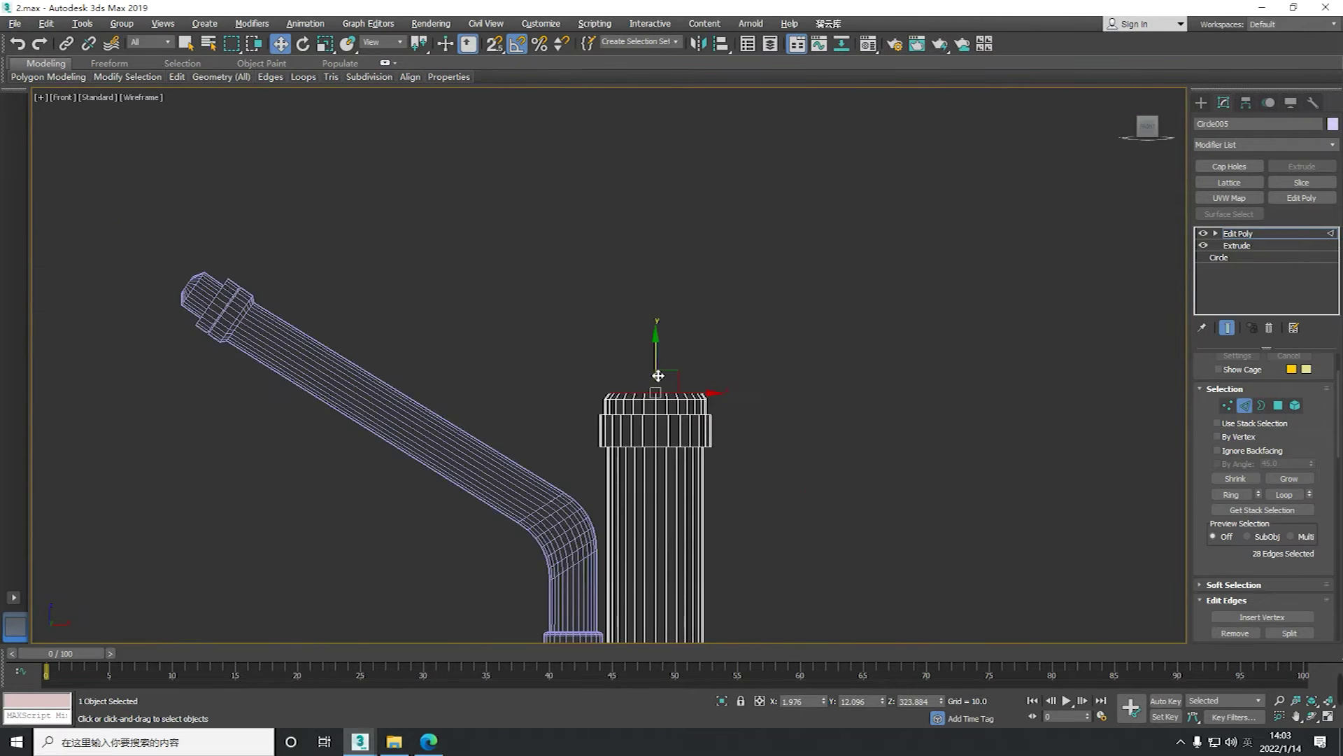
key("t")
key("r")
key("f")
scroll(679, 428, "up", 5)
scroll(681, 315, "down", 5)
key("t")
key("f")
key("t")
key("f")
Move and rescale the edge rings to form a thin stem under a wider disc
scroll(670, 371, "down", 2)
scroll(679, 382, "down", 3)
scroll(684, 389, "down", 1)
scroll(684, 396, "up", 5)
scroll(721, 311, "down", 5)
key("w")
scroll(720, 310, "up", 3)
scroll(723, 411, "down", 1)
scroll(722, 411, "down", 2)
scroll(700, 378, "down", 2)
key("t")
scroll(662, 346, "up", 5)
key("r")
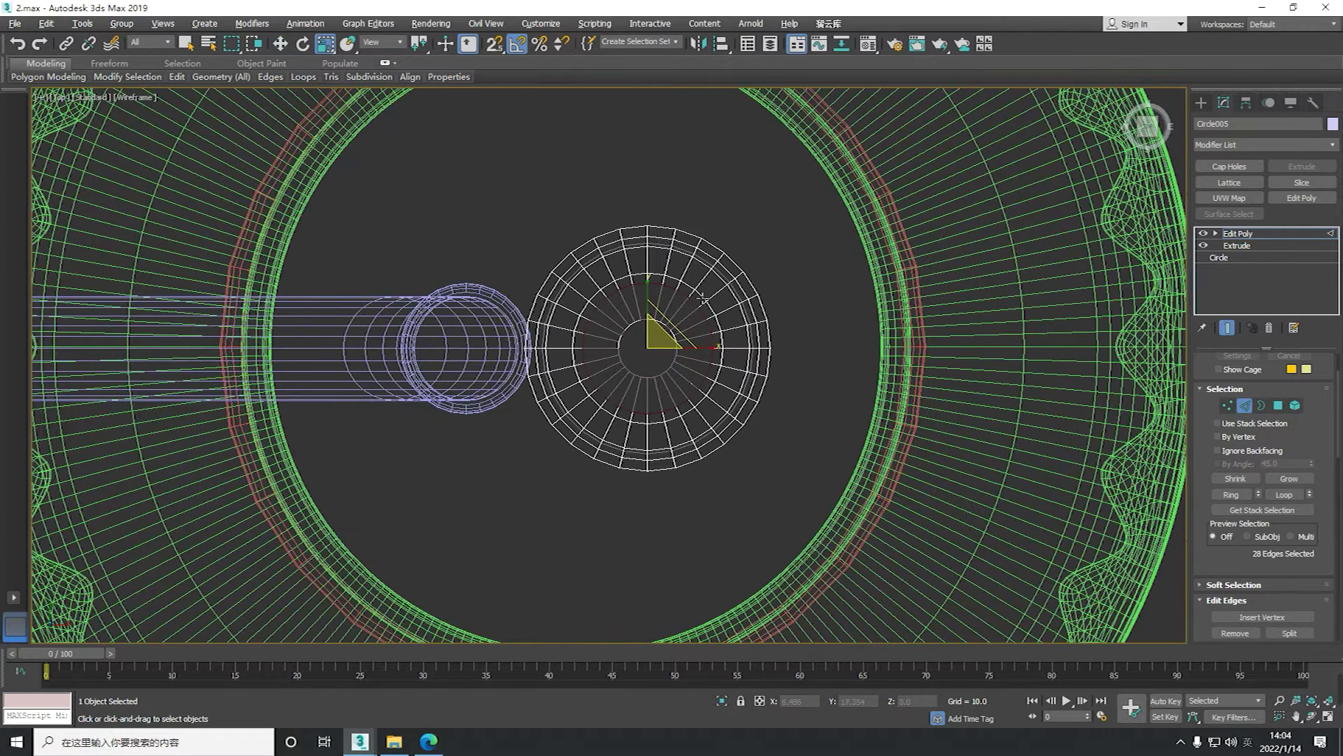
key("f")
scroll(703, 307, "up", 1)
key("w")
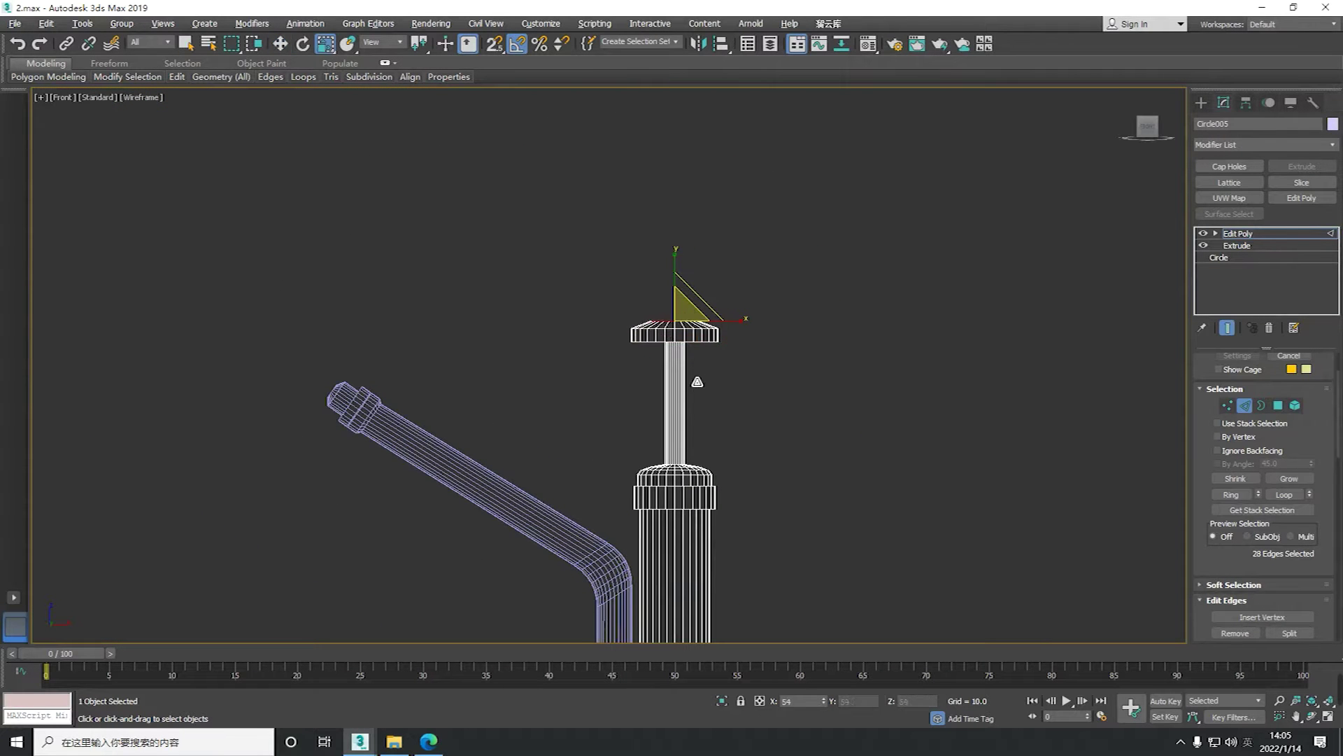
Flare the stem's top edge loop outward and lower it into a flat pump-head disc
scroll(685, 318, "up", 3)
left_click_drag(902, 391, 532, 355)
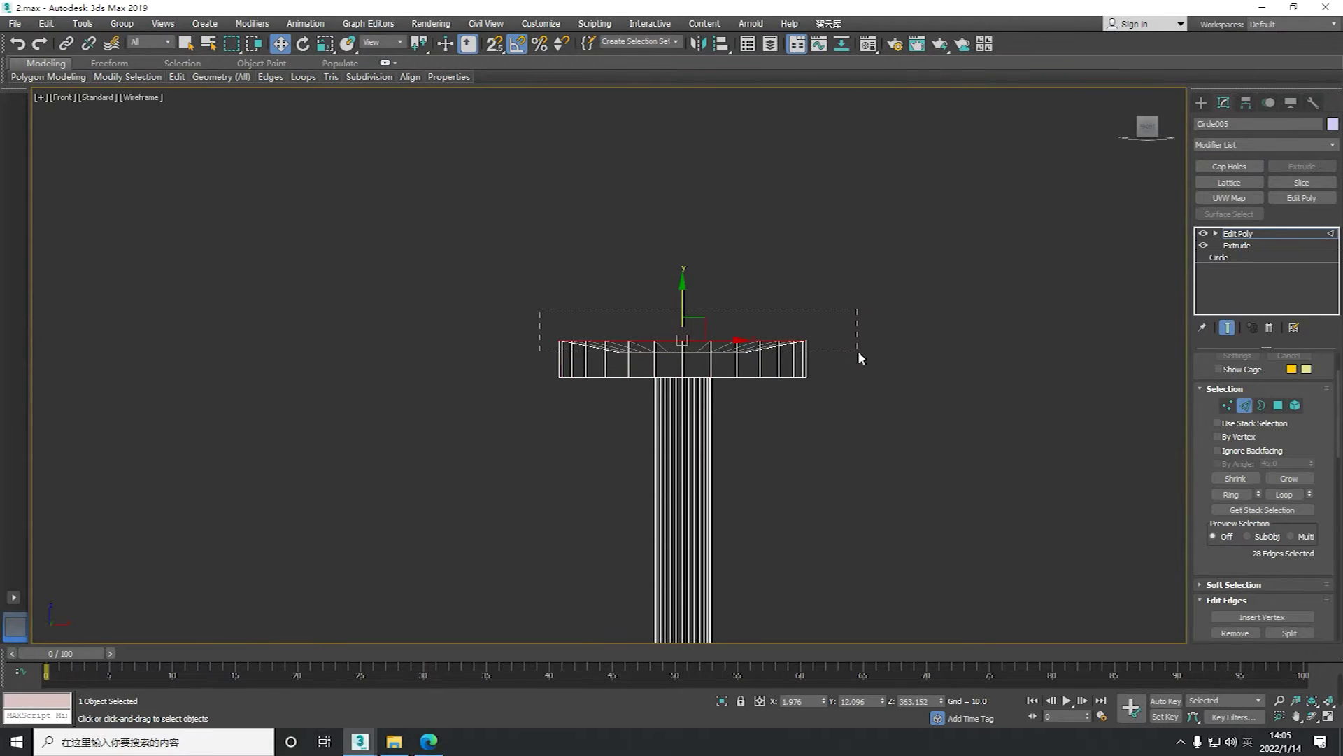
scroll(691, 318, "down", 3)
scroll(698, 304, "up", 3)
mouse_move(699, 304)
left_mouse_down("shift")
mouse_move(698, 283)
mouse_move(1100, 219)
left_mouse_up("shift")
key("r")
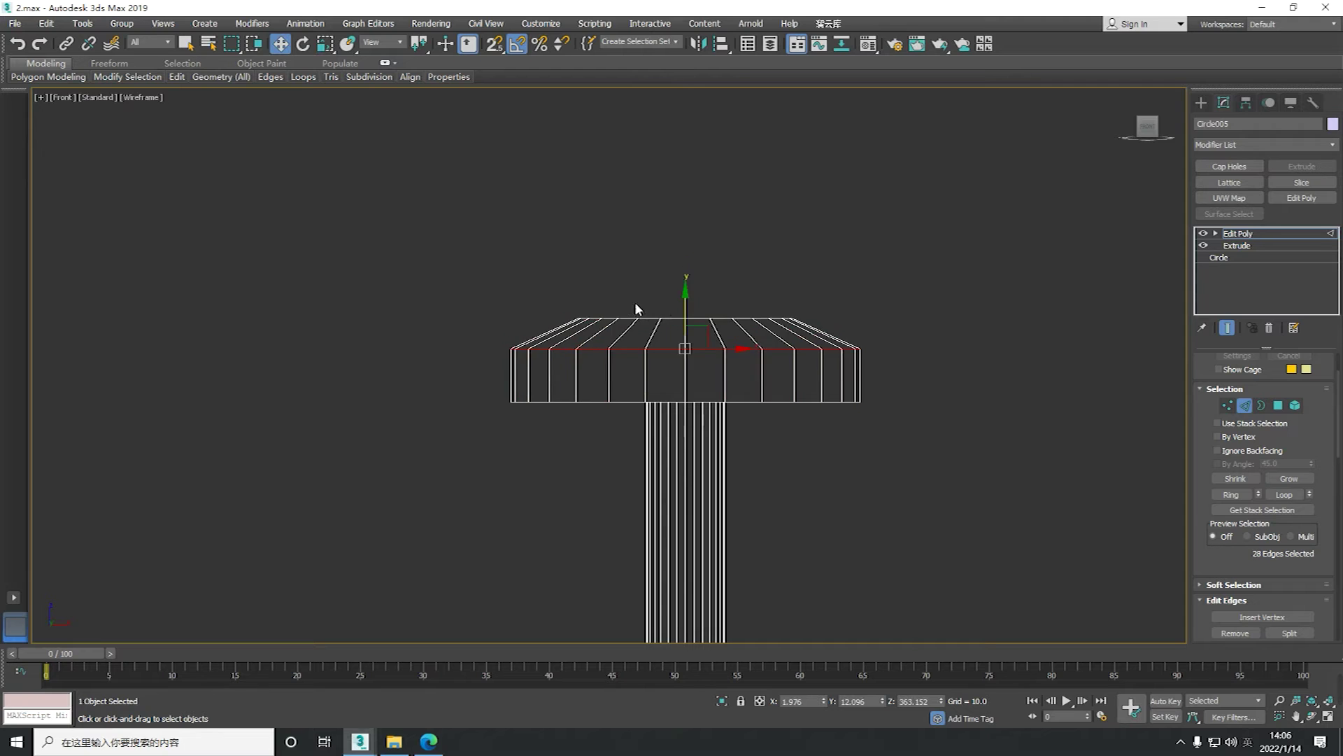
left_click_drag(687, 308, 690, 327)
key("t")
key("f")
scroll(691, 328, "down", 3)
scroll(653, 325, "up", 3)
Chamfer the disc's lower and top rim edge loops with 3 segments
left_click_drag(816, 399, 499, 355)
scroll(733, 438, "down", 3)
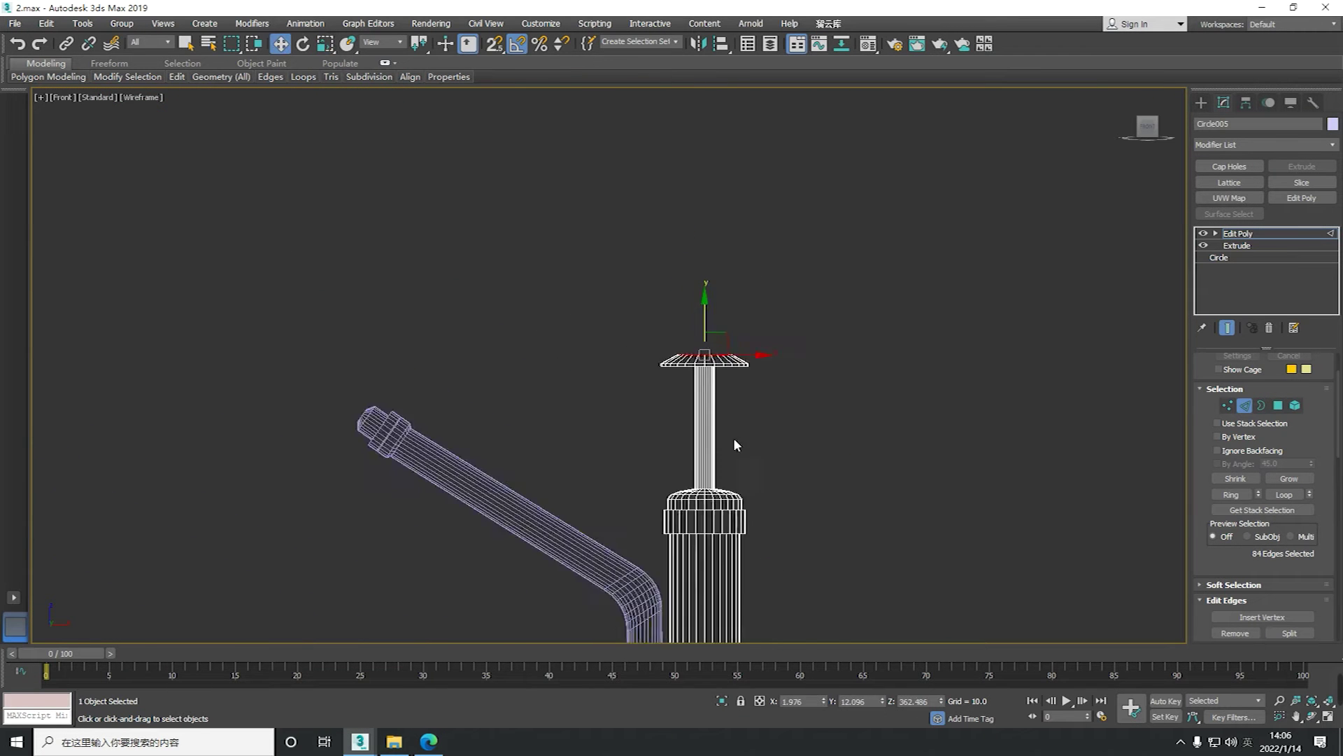
scroll(735, 461, "up", 5)
left_click(757, 483)
left_click(1294, 494)
scroll(1304, 559, "down", 3)
left_click(1256, 570)
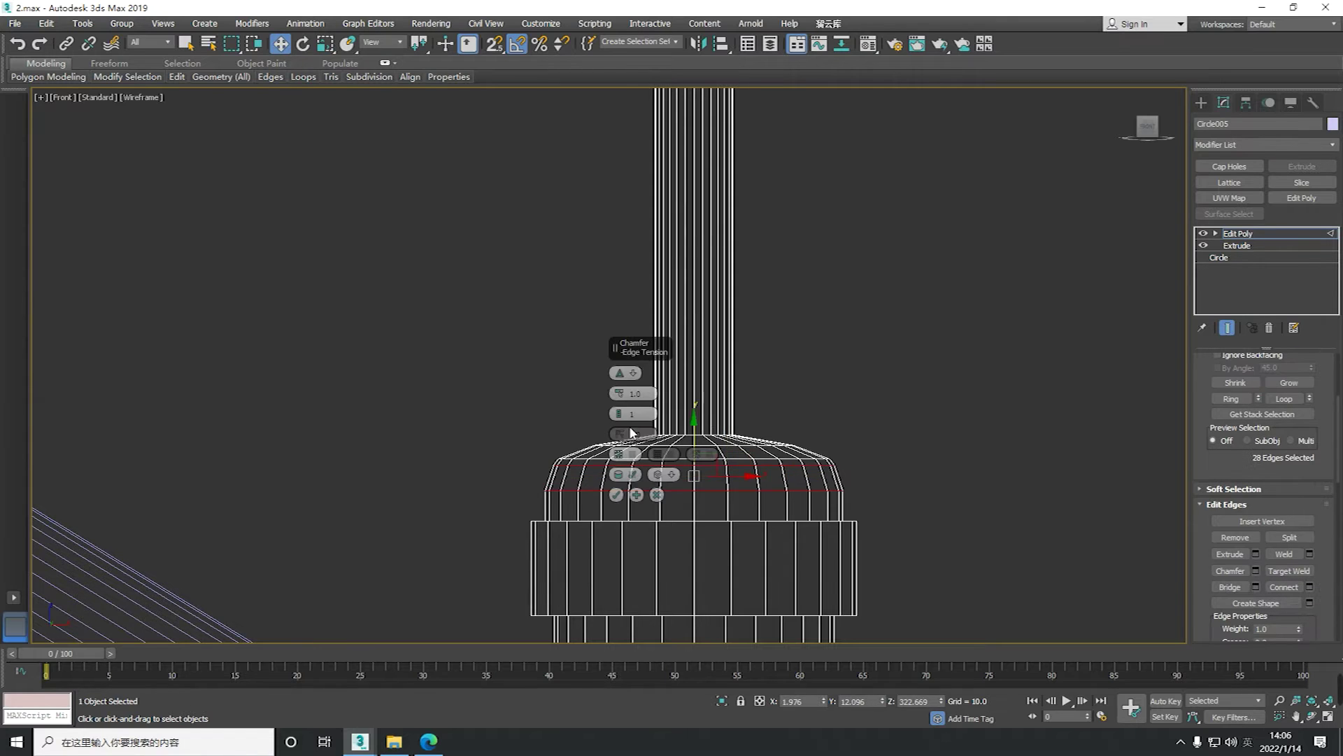
left_click(659, 464)
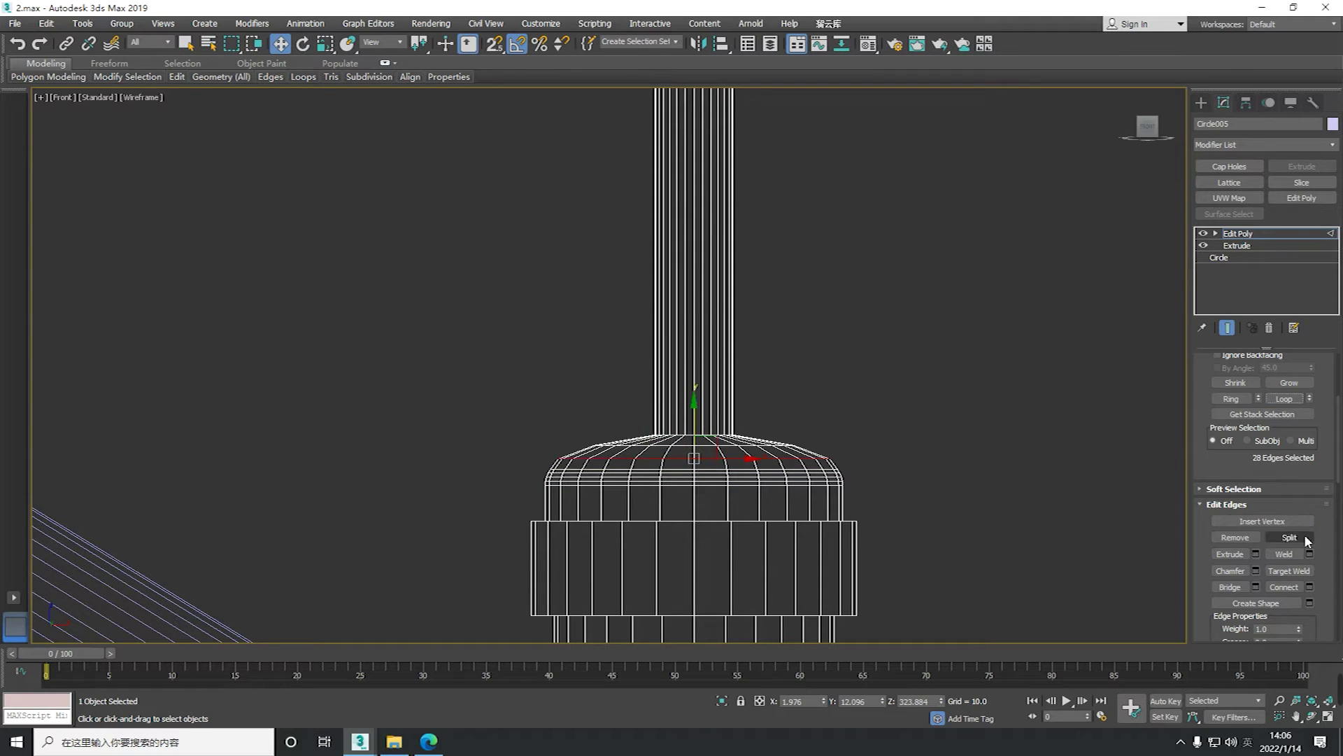
left_click(617, 495)
double_click(746, 441)
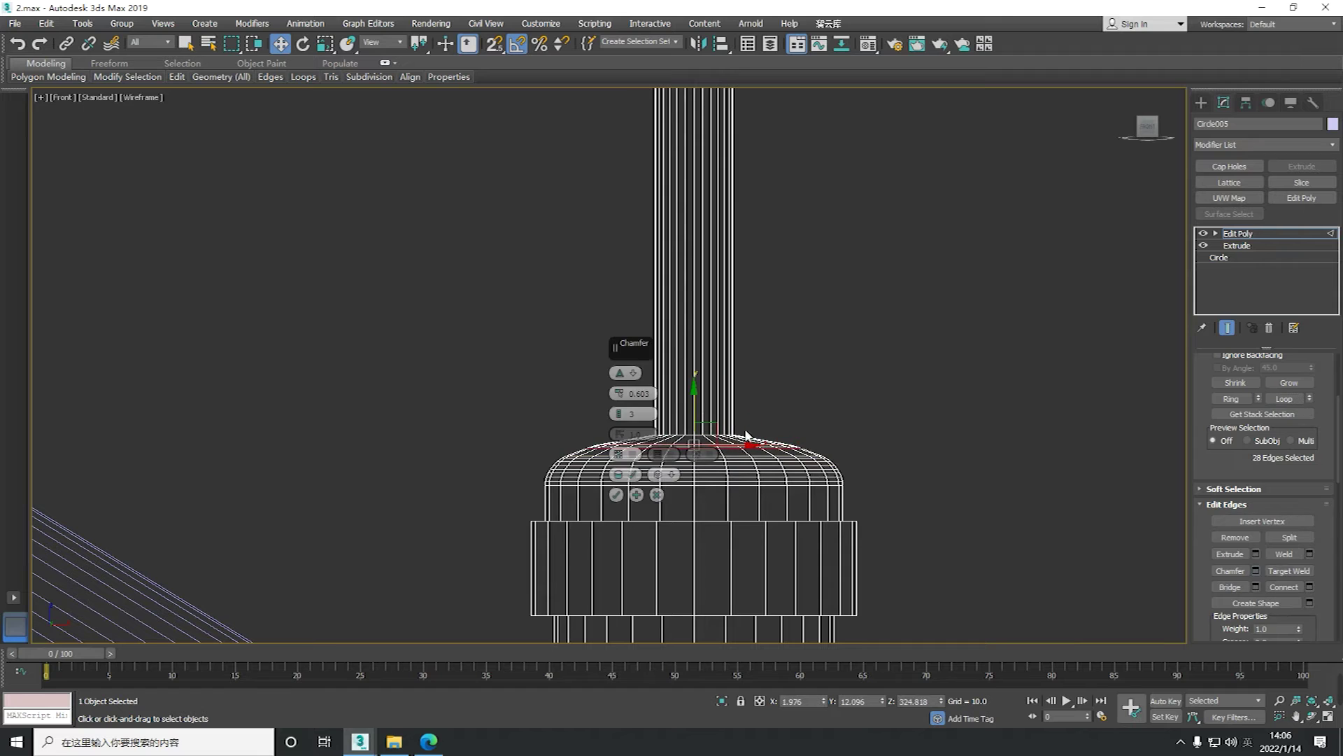
left_click(616, 495)
Round off the edges on the pump head's top with a chamfer
scroll(742, 420, "up", 3)
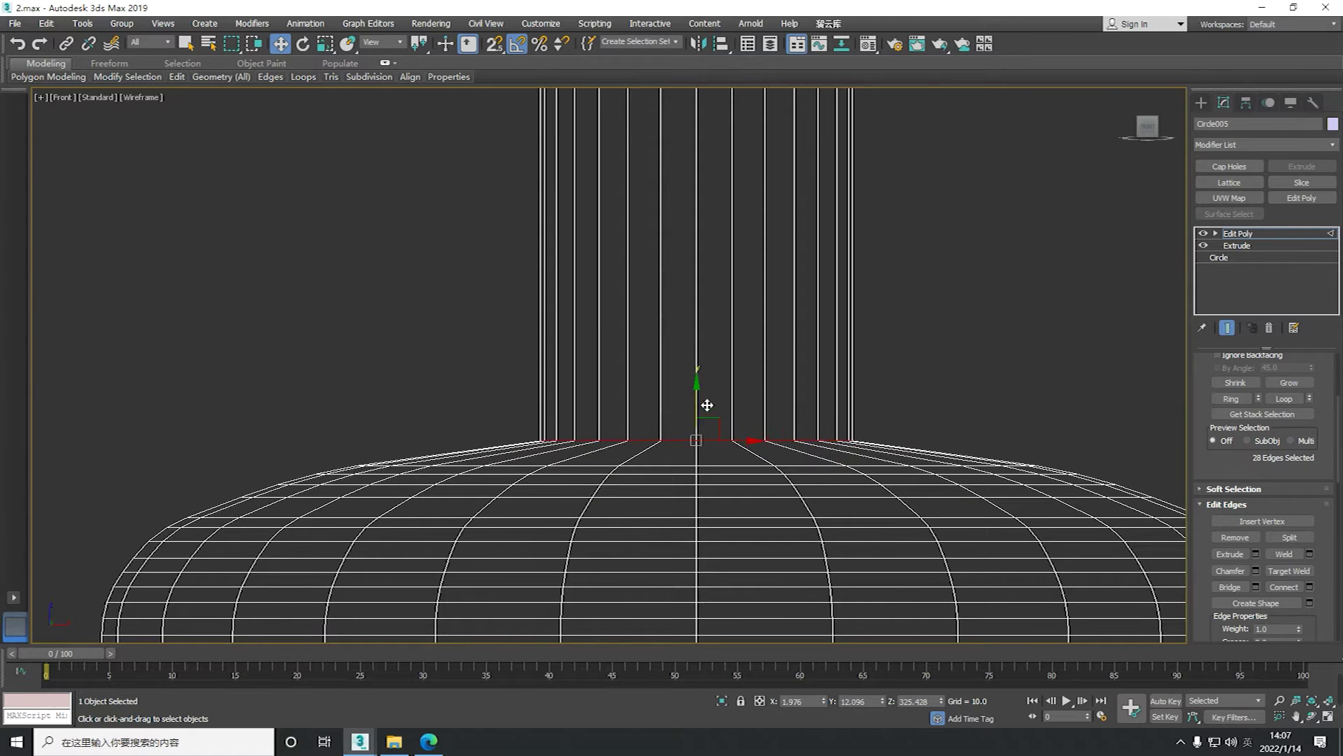
scroll(789, 408, "down", 8)
scroll(770, 350, "up", 10)
left_click(690, 425)
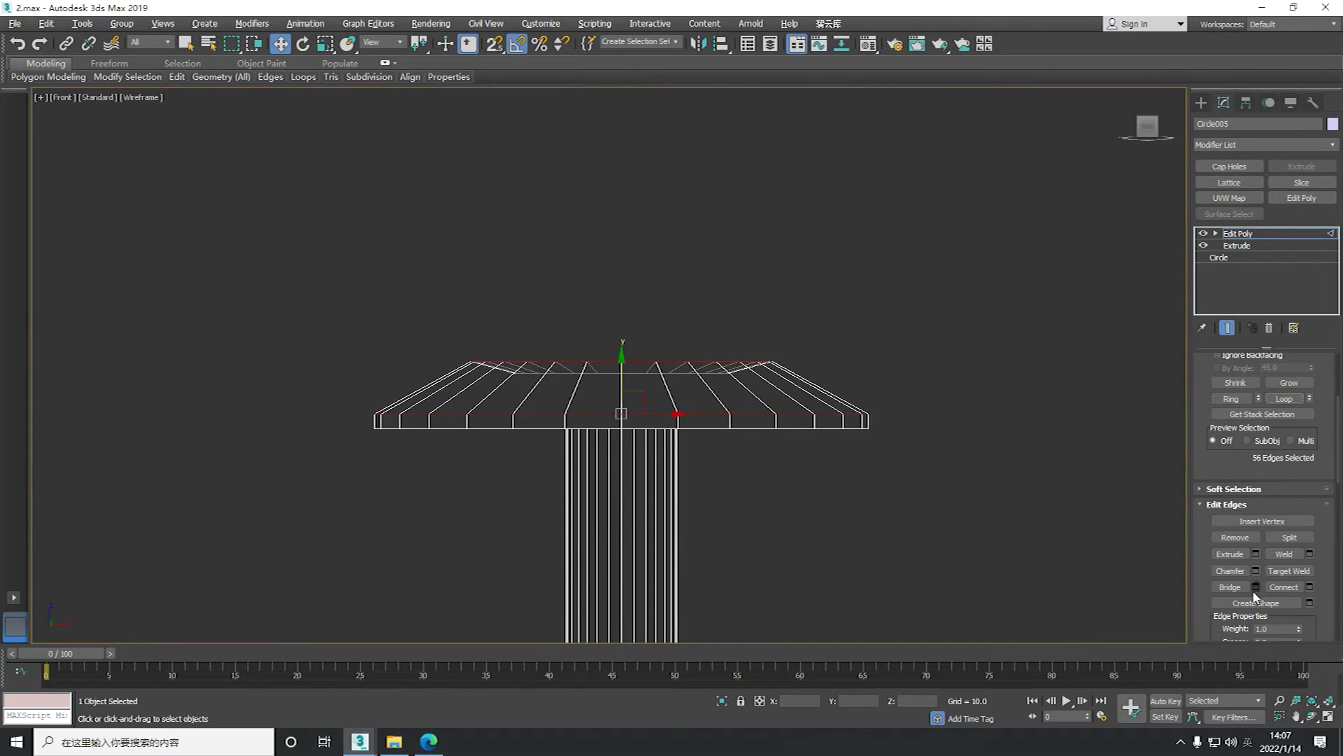
left_click(1256, 570)
left_click(812, 424)
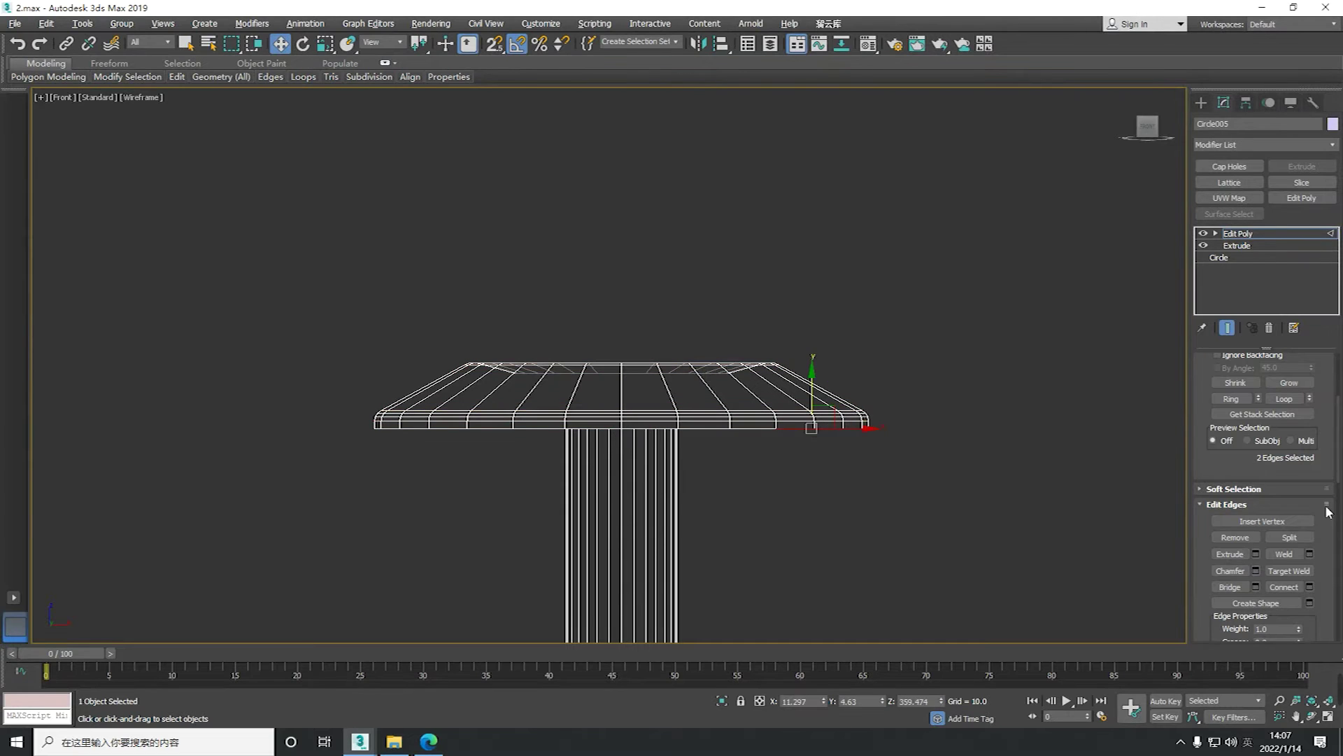
left_click(1256, 570)
Confirm the rim chamfer, scale in Top view and Connect the selected vertices
left_click(617, 494)
middle_click_drag(617, 493, 628, 406, "alt")
key("r")
key("t")
key("w")
key("1")
right_click(645, 407)
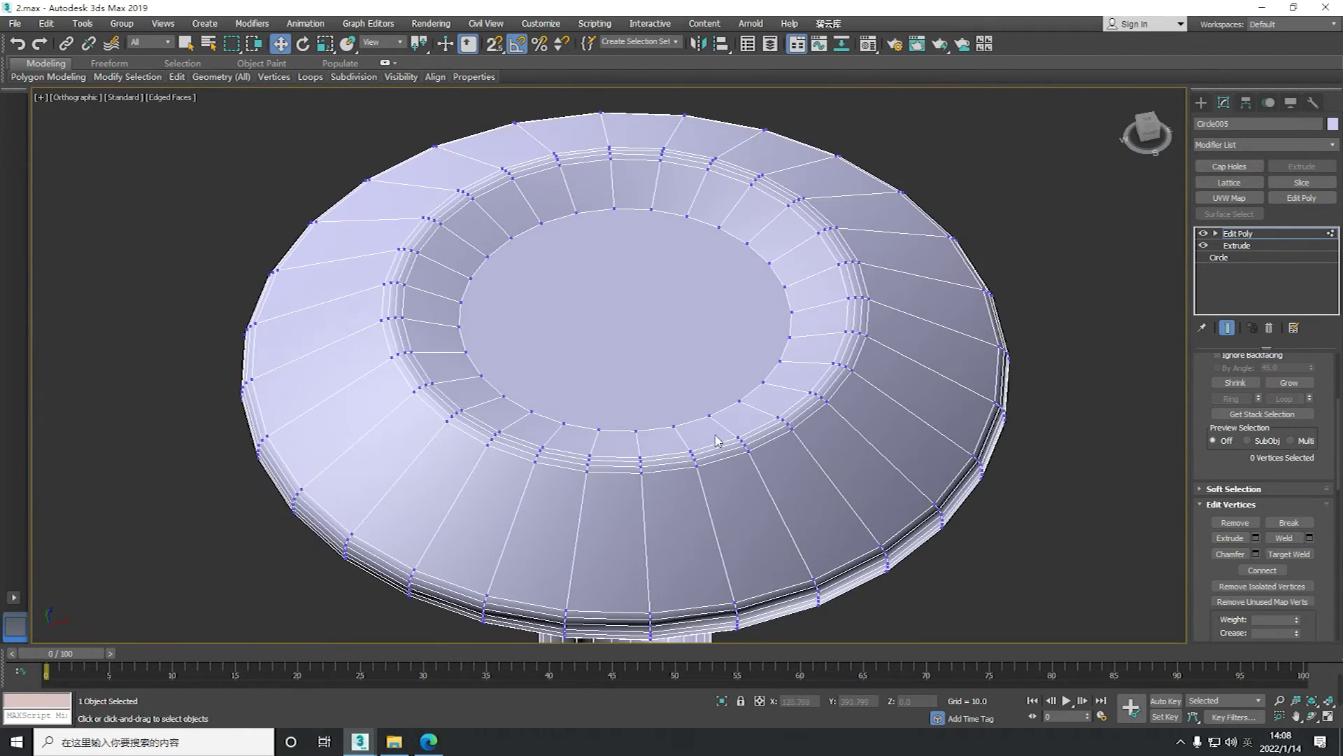
Chamfer another pump-head edge loop at 0.334 with 3 segments
key("2")
left_click(799, 431)
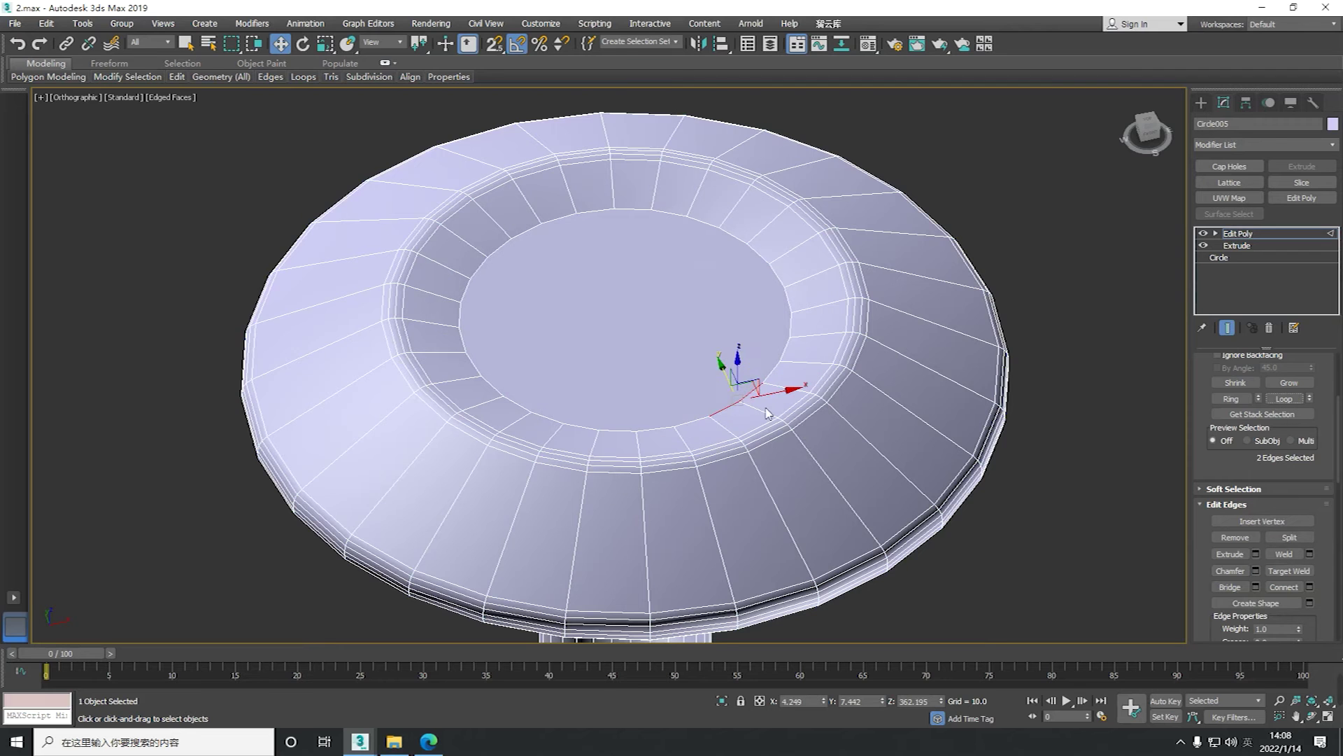
key("f")
key("F3")
left_click(1256, 570)
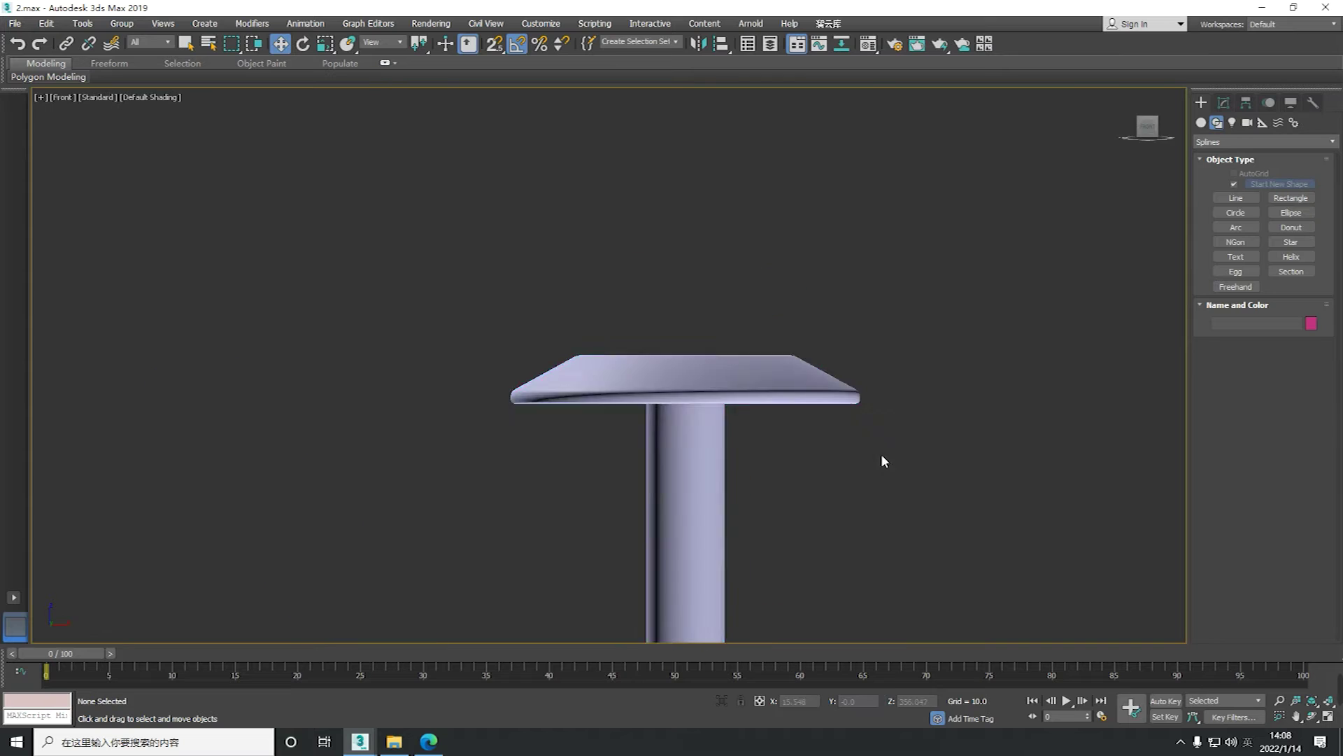
Draw a new Line spline for the loop handle beside the pump
scroll(733, 413, "up", 10)
key("F3")
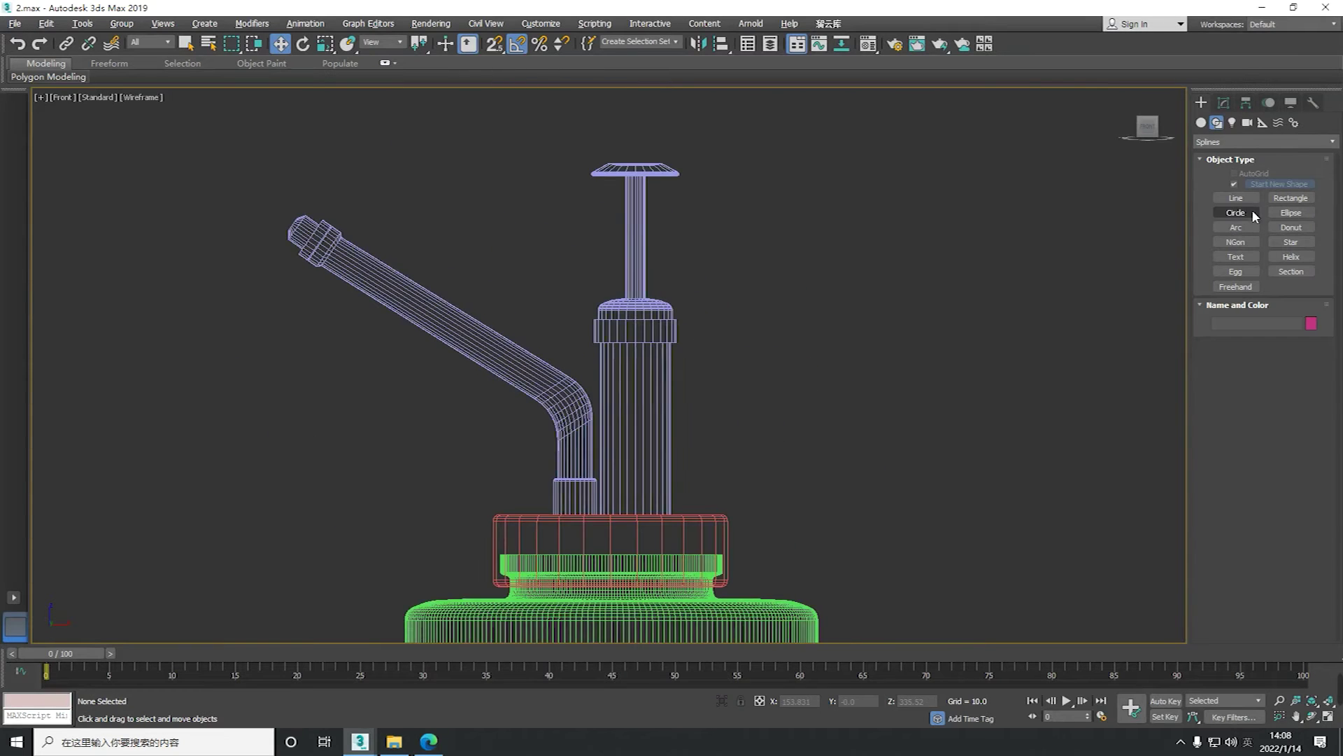
left_click(1235, 198)
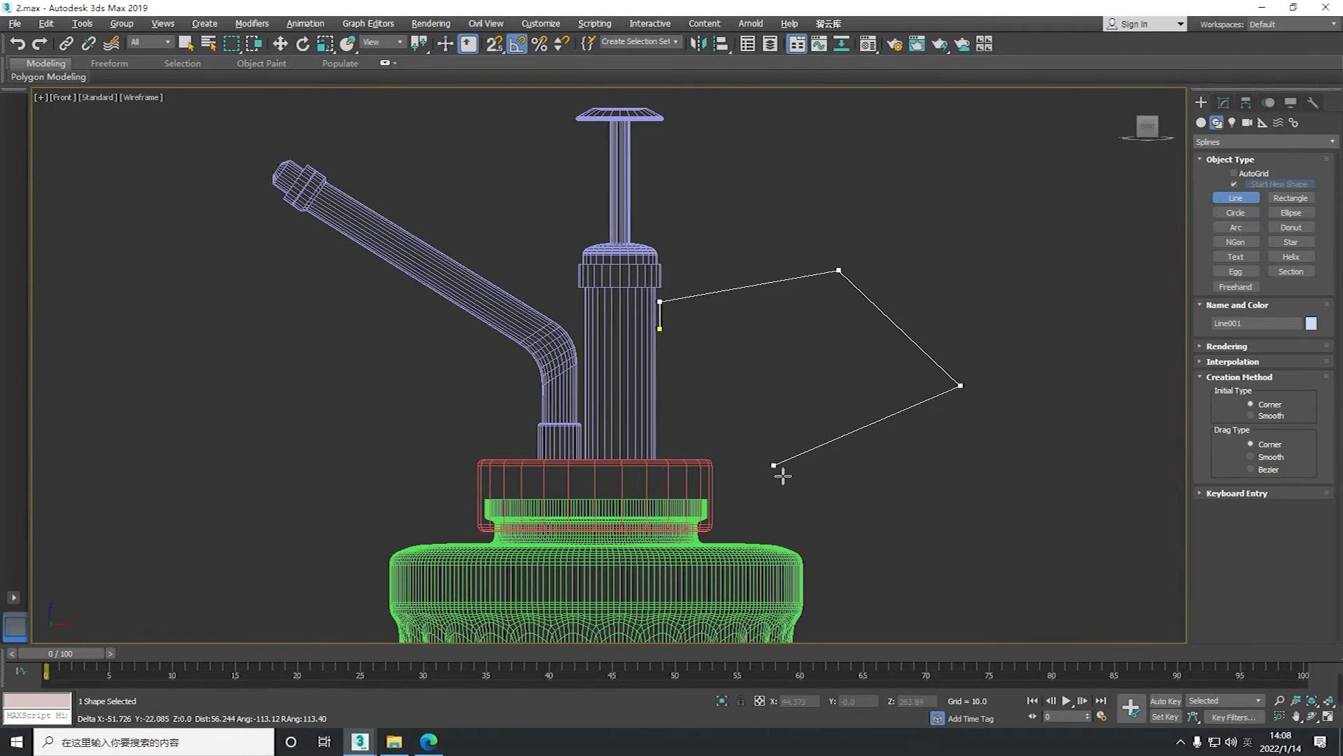
right_click(668, 437)
key("1")
left_click(740, 471)
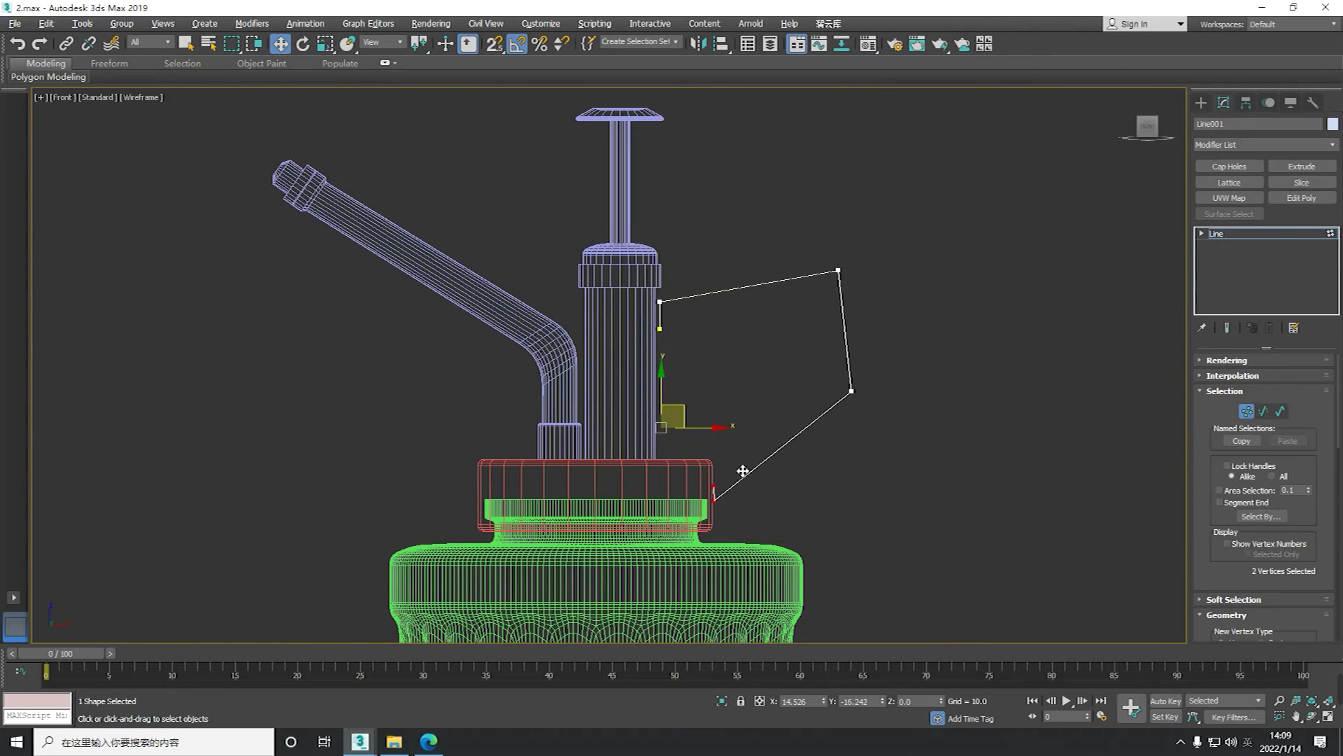
Shape the handle curve's corner and right-hand smooth vertex into a rounded loop
scroll(741, 470, "up", 5)
scroll(726, 489, "down", 5)
left_click(570, 254)
left_click(835, 190)
key("e")
left_click_drag(804, 231, 746, 260)
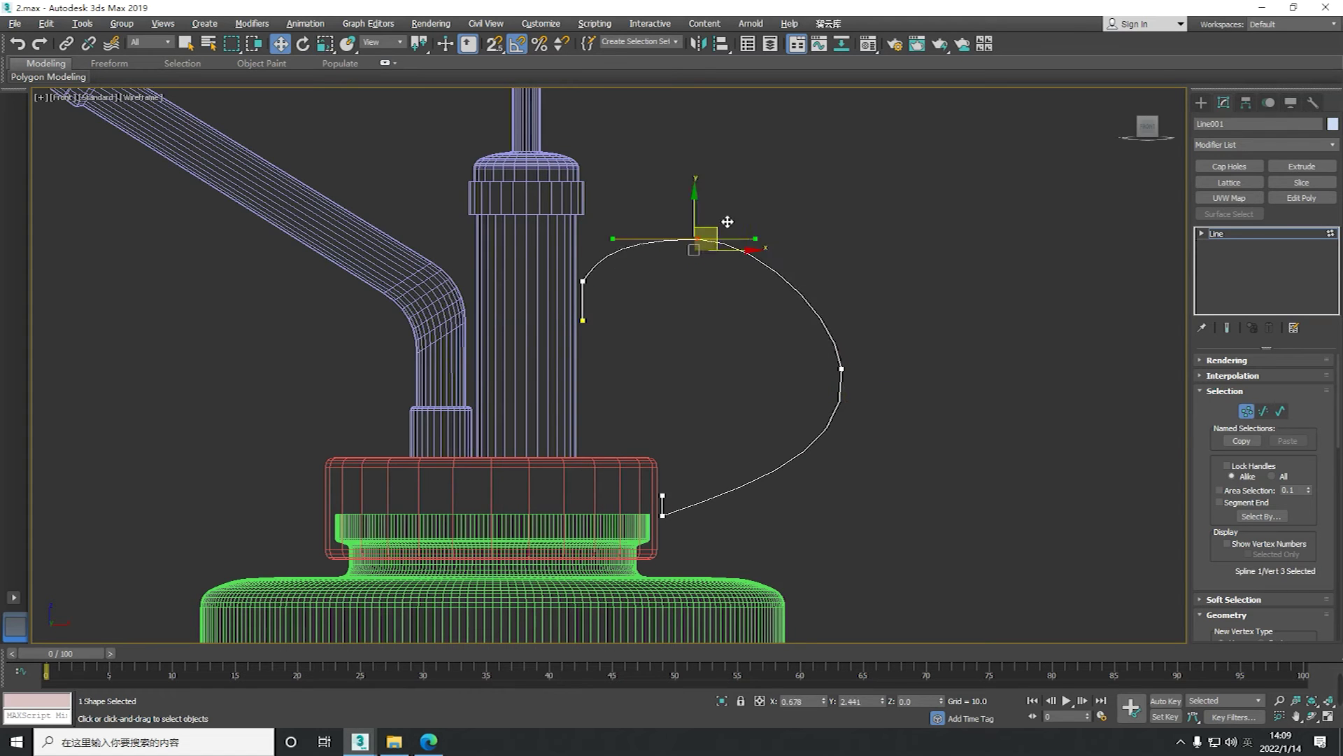
key("r")
left_click(662, 515)
right_click(650, 510)
left_click(592, 440)
left_click_drag(867, 335, 833, 335)
key("r")
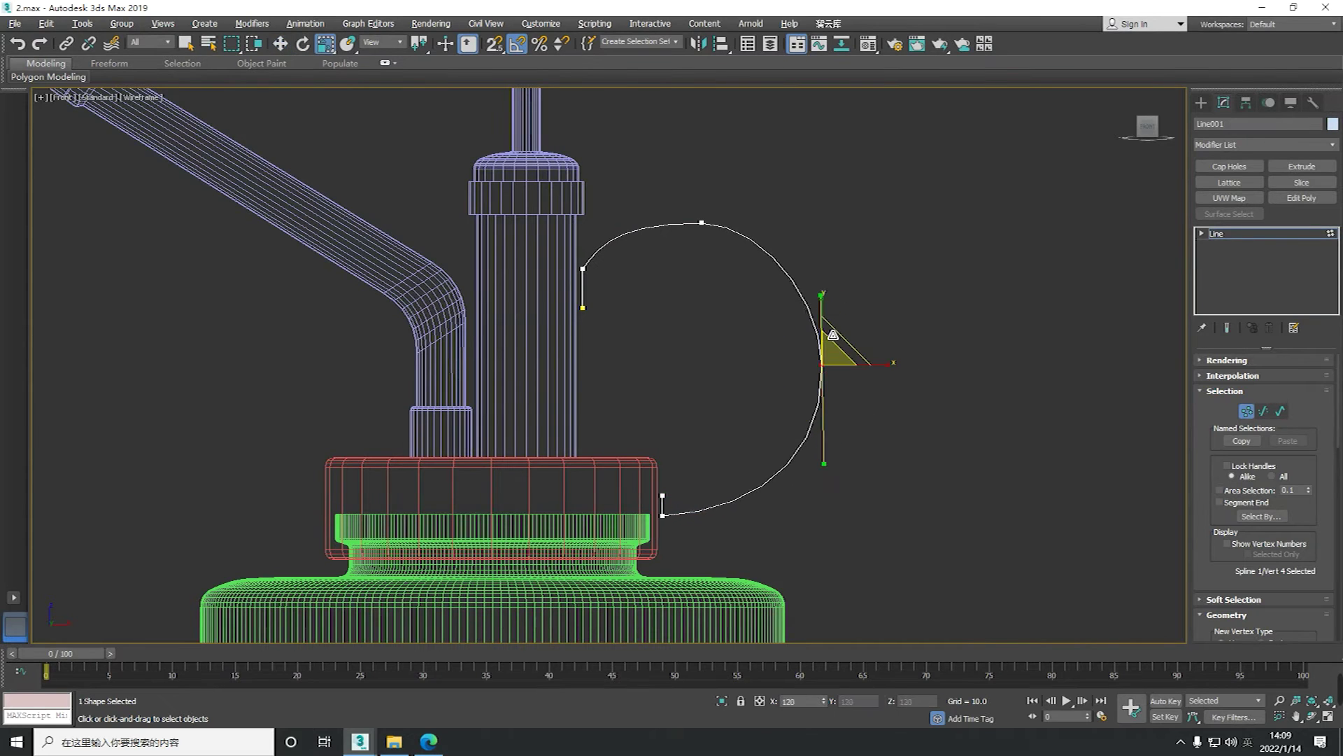
left_click_drag(898, 371, 899, 376)
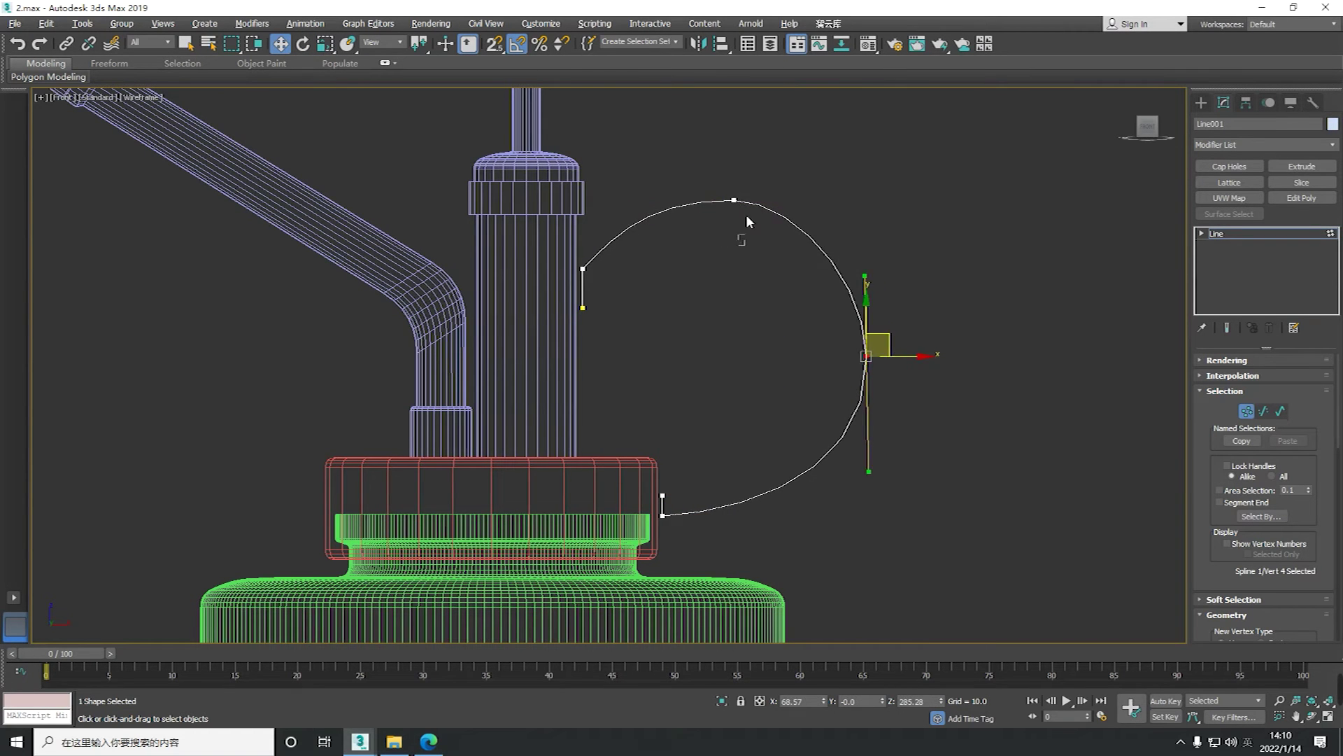
Pick the bottom end point of the handle curve
scroll(660, 517, "down", 3)
scroll(625, 349, "up", 2)
left_click(624, 350)
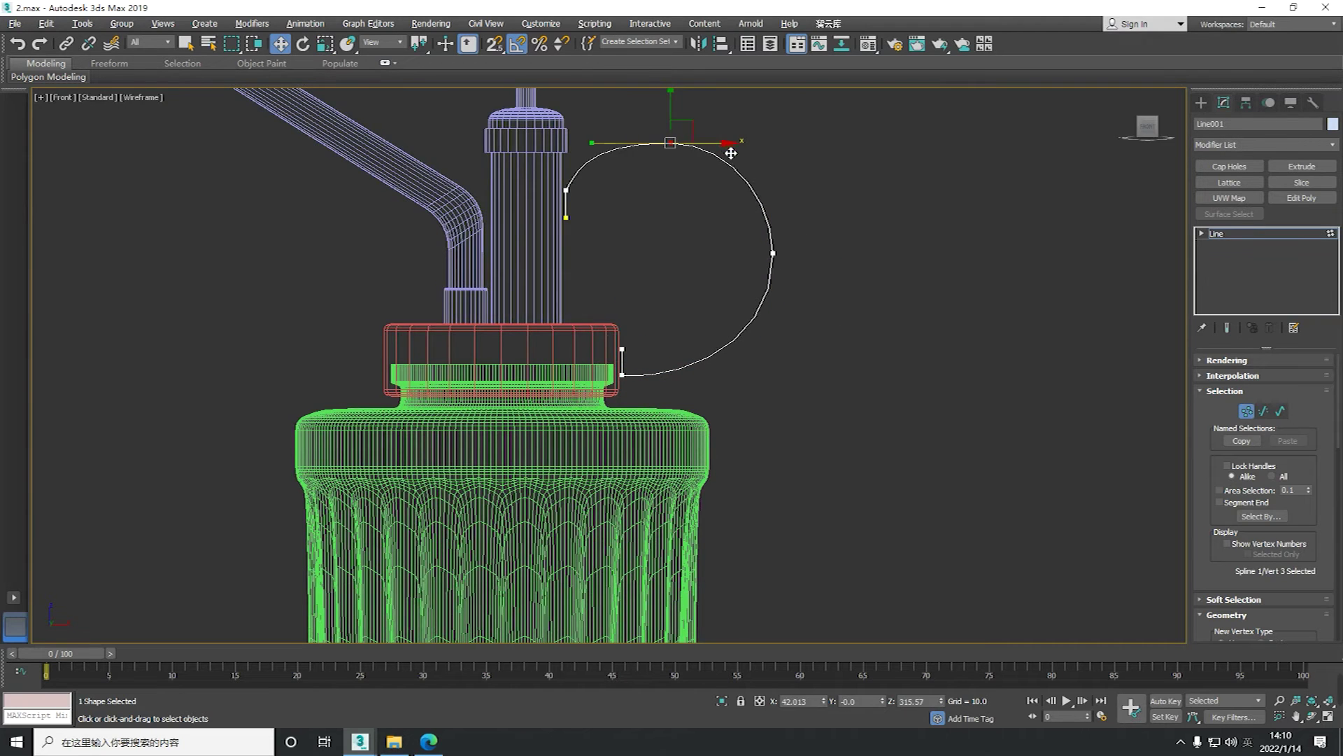
scroll(603, 247, "up", 1)
scroll(630, 301, "up", 2)
left_click(659, 358)
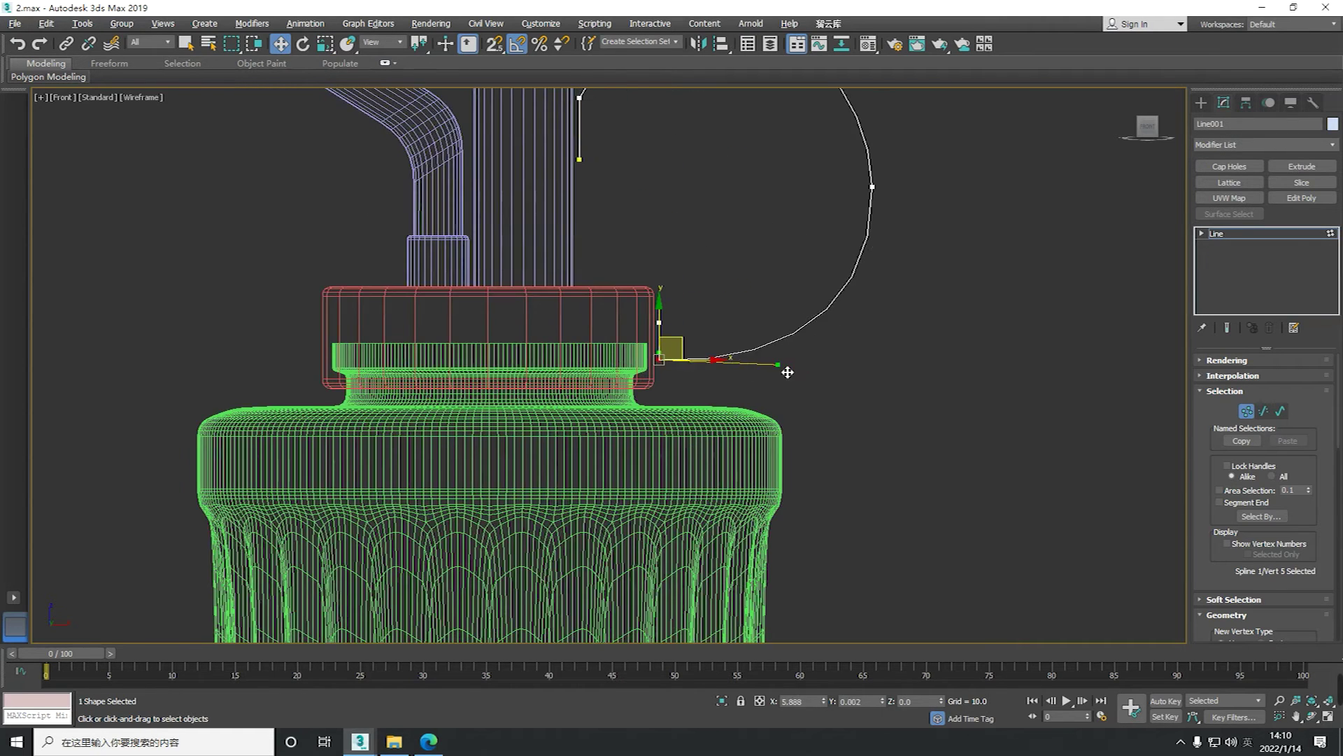
scroll(788, 372, "down", 1)
scroll(786, 363, "down", 2)
Outline the handle spline and add an Extrude modifier to it
key("3")
scroll(786, 360, "down", 2)
scroll(785, 360, "down", 1)
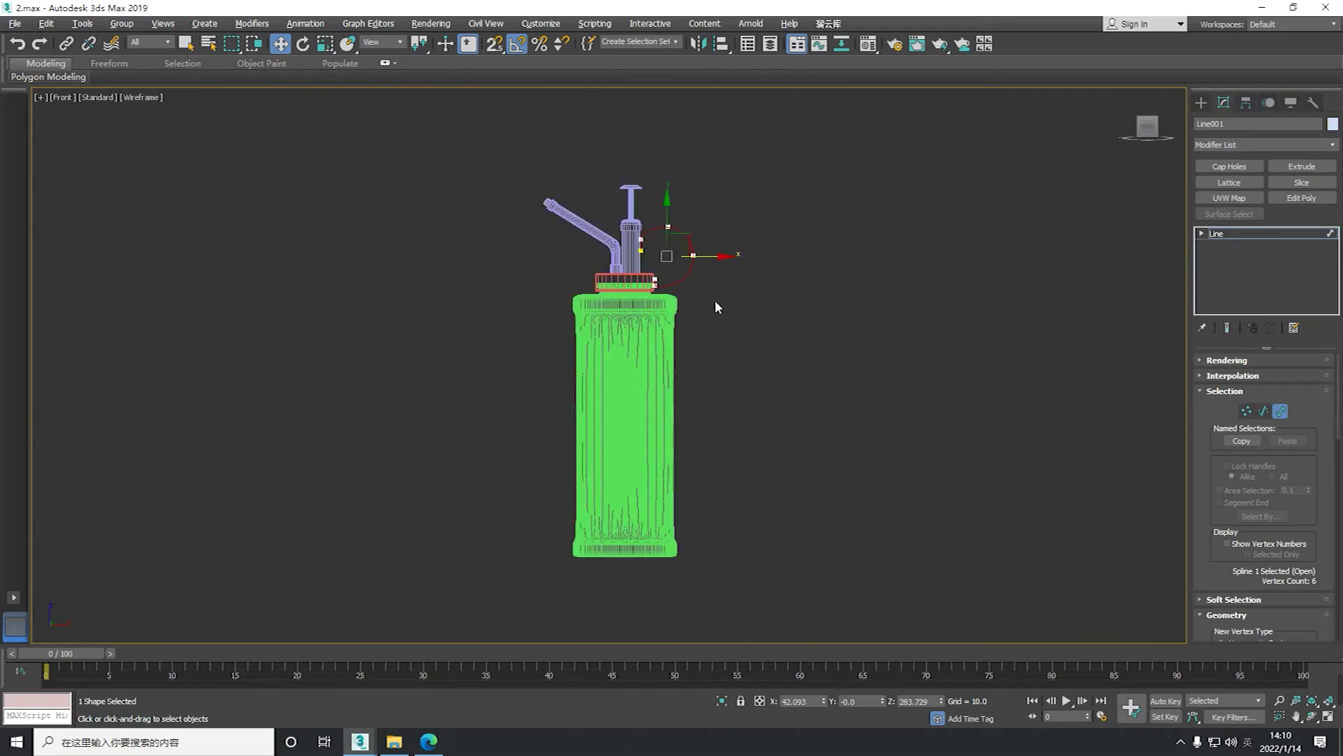
scroll(715, 307, "up", 5)
scroll(1251, 531, "down", 3)
left_click(1251, 532)
left_click(1302, 166)
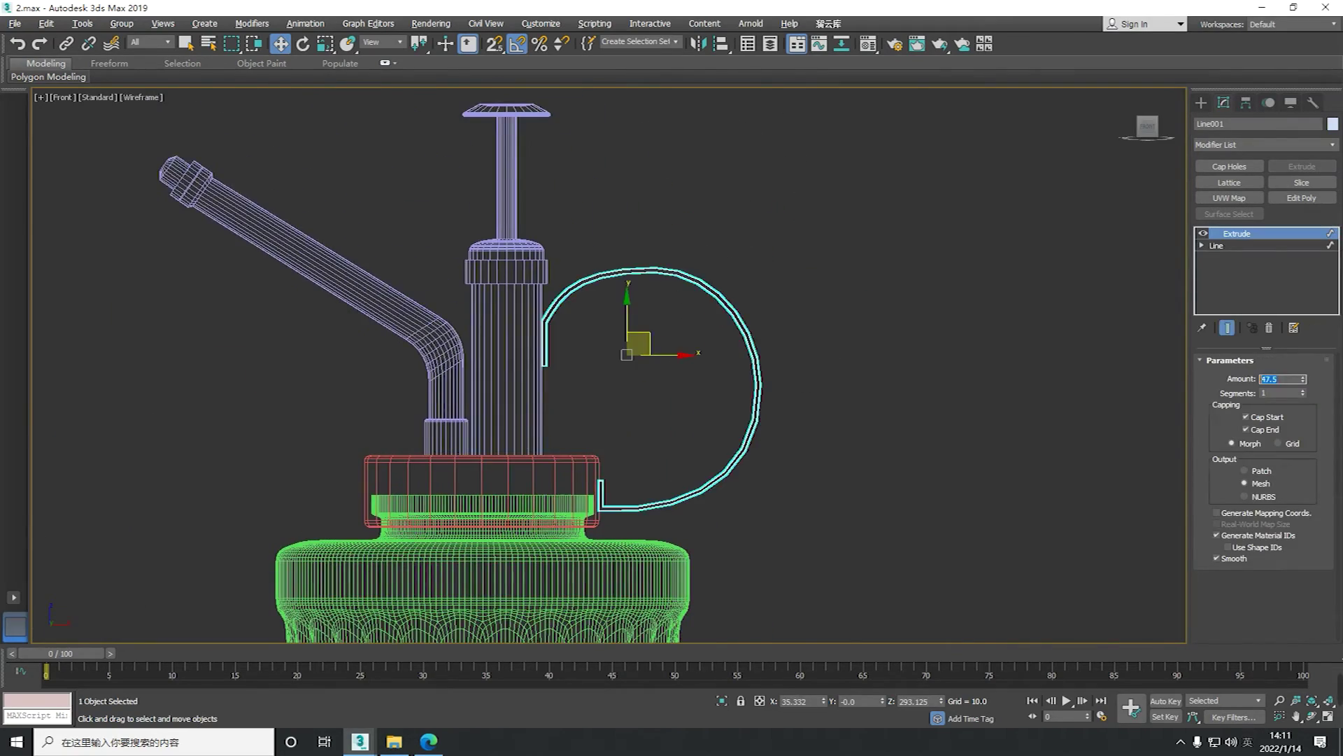
Set the handle's Extrude amount to 6.0 and orbit to inspect it shaded
type("6")
key("Return")
key("t")
scroll(686, 350, "up", 5)
scroll(685, 350, "down", 2)
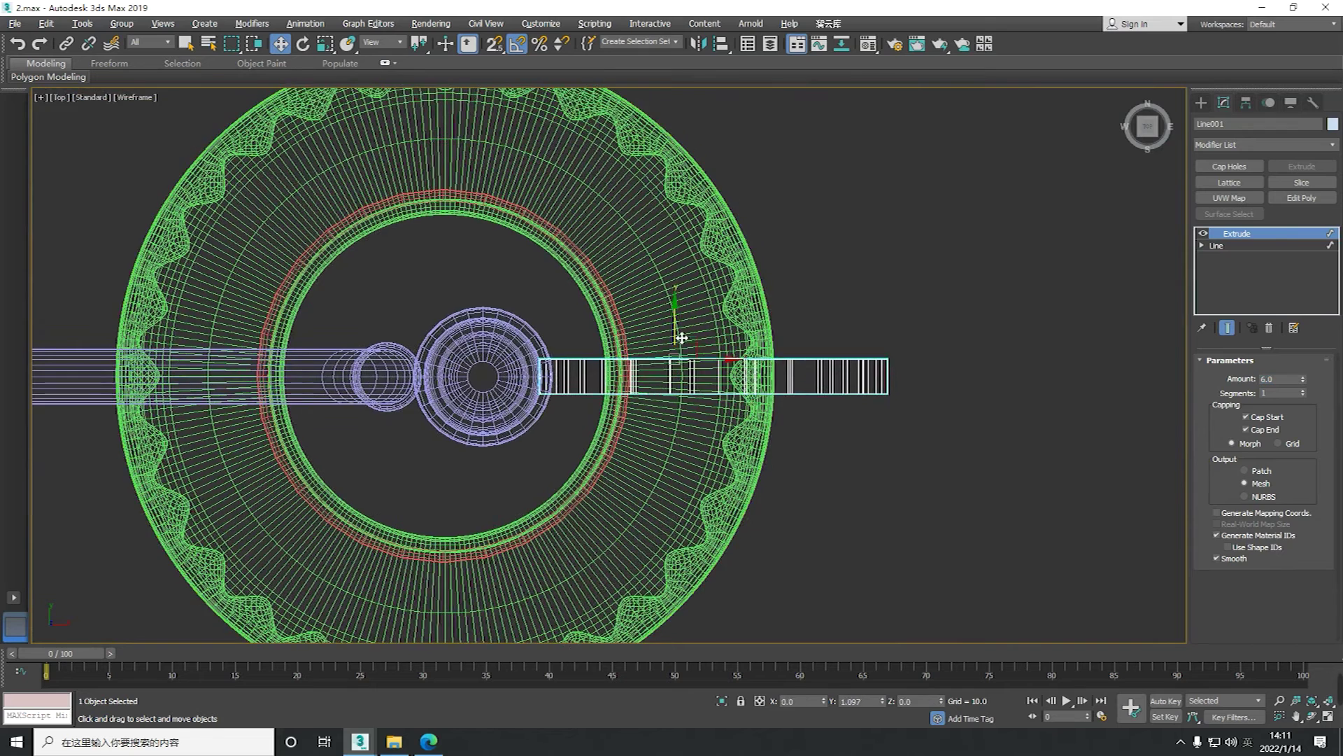
key("F3")
middle_click_drag(681, 338, 697, 383, "alt")
scroll(696, 383, "down", 3)
left_click(695, 456)
middle_click_drag(696, 455, 694, 315, "alt")
scroll(905, 343, "up", 3)
key("f")
Add an Edit Poly modifier above Extrude and select an edge across the handle
left_click(754, 385)
left_click(1217, 245)
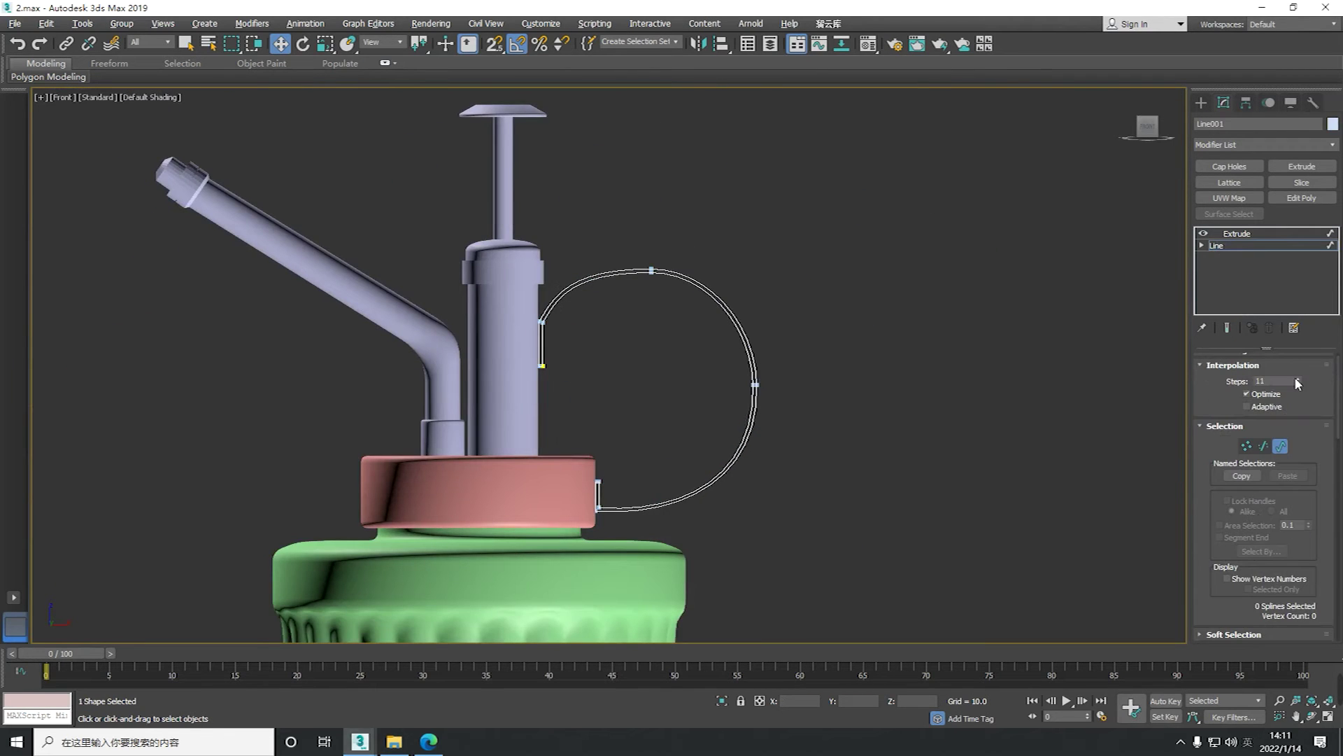
left_click(1237, 233)
left_click(1301, 198)
key("F3")
key("t")
scroll(723, 363, "up", 5)
left_click(764, 440)
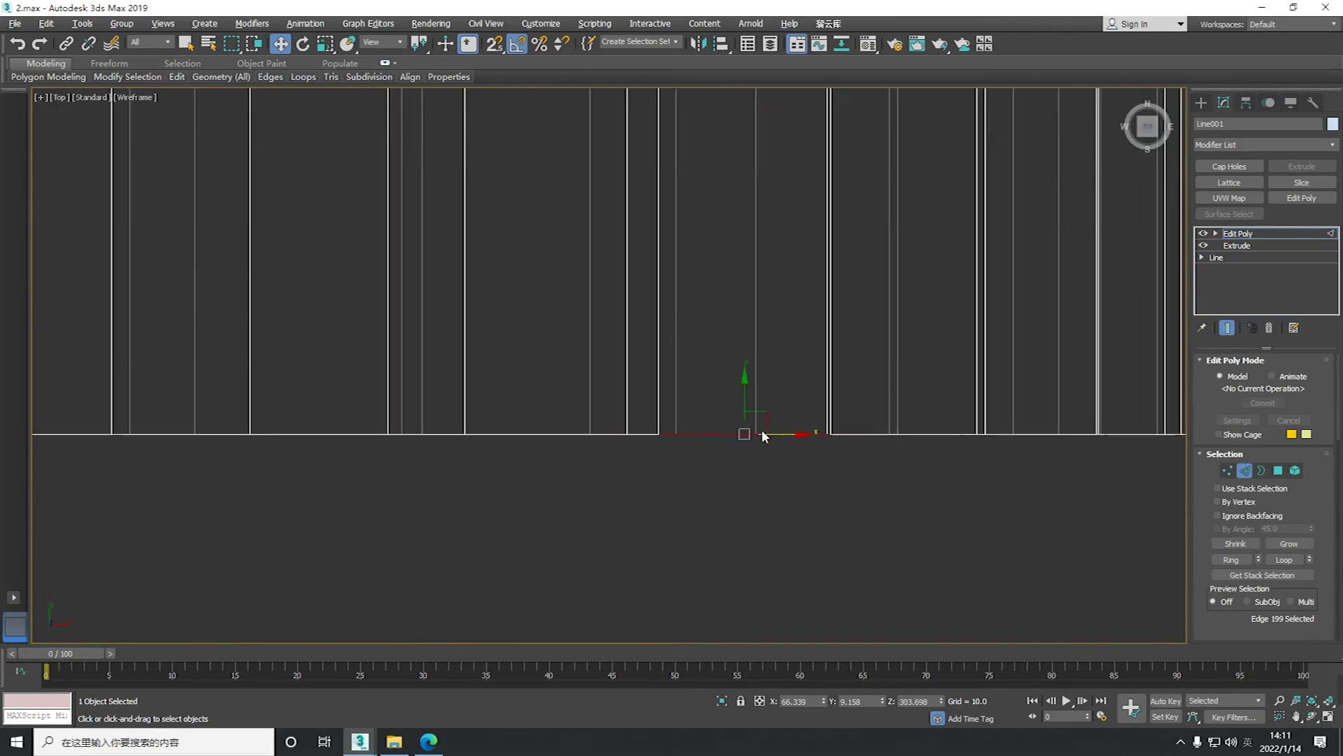
Ring-select the handle's edges and chamfer them with 3 segments, about 0.347 wide
key("alt+r")
scroll(765, 437, "down", 5)
middle_click_drag(689, 405, 763, 410, "alt")
right_click(763, 410)
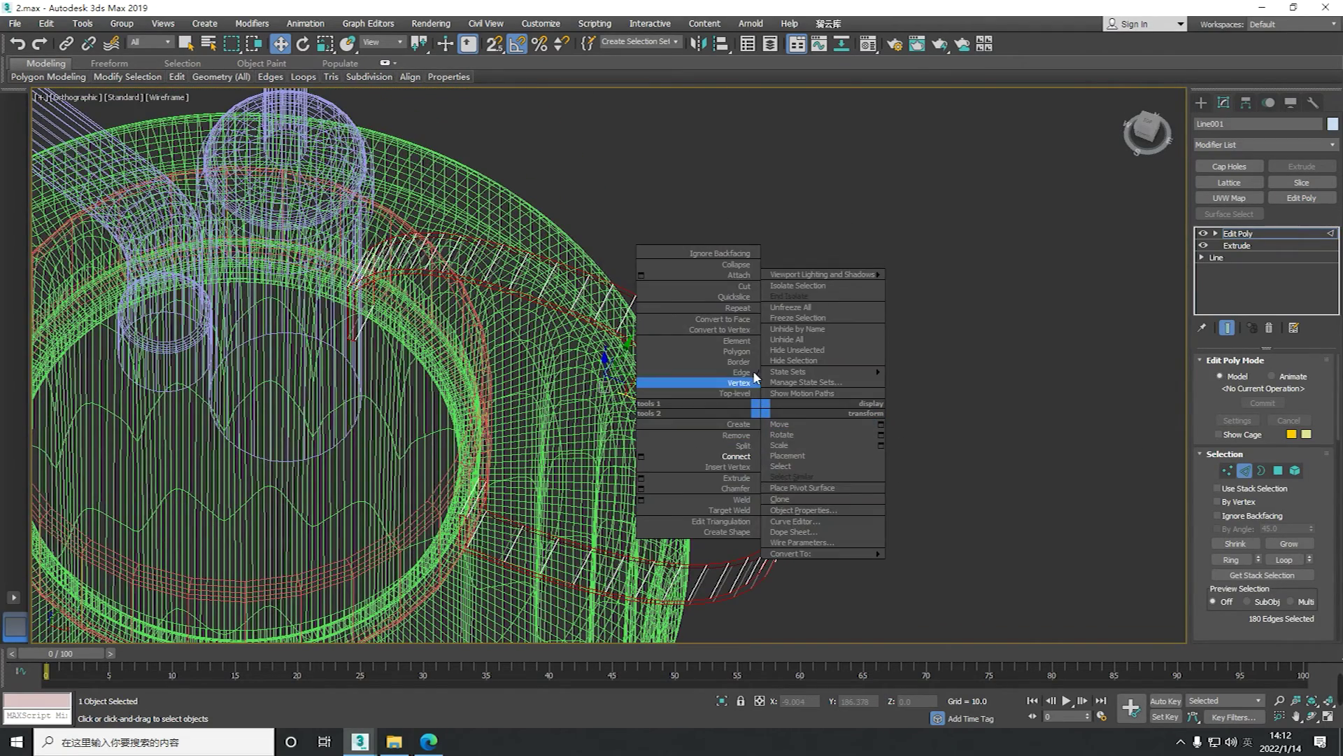
key("Escape")
scroll(765, 405, "up", 5)
key("ctrl+shift+c")
type("3")
left_click_drag(625, 393, 626, 424)
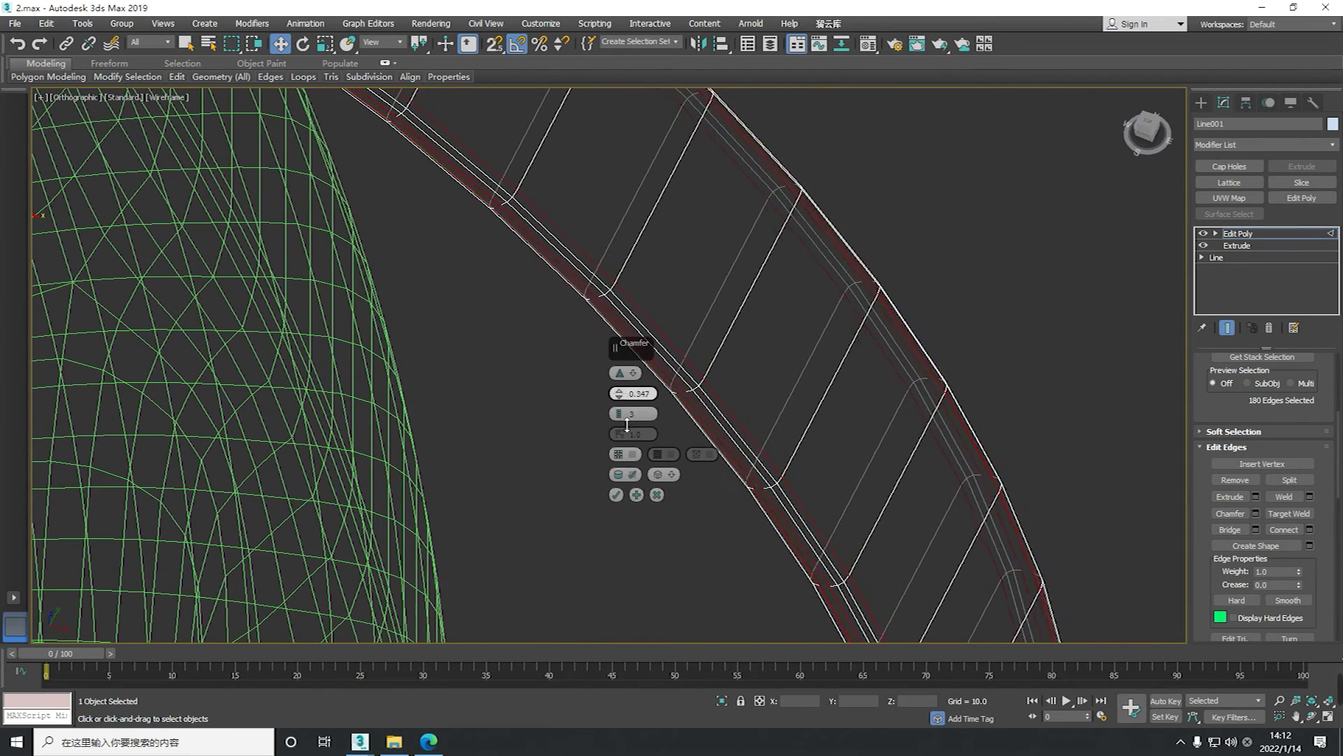
left_click(617, 495)
Orbit around the shaded, chamfered handle to inspect it, then deselect it
key("F3")
mouse_move(698, 444)
middle_mouse_down("alt")
mouse_move(698, 345)
mouse_move(657, 313)
mouse_move(549, 414)
middle_mouse_up("alt")
scroll(621, 333, "up", 3)
scroll(753, 390, "down", 5)
left_click(752, 389)
scroll(596, 260, "up", 3)
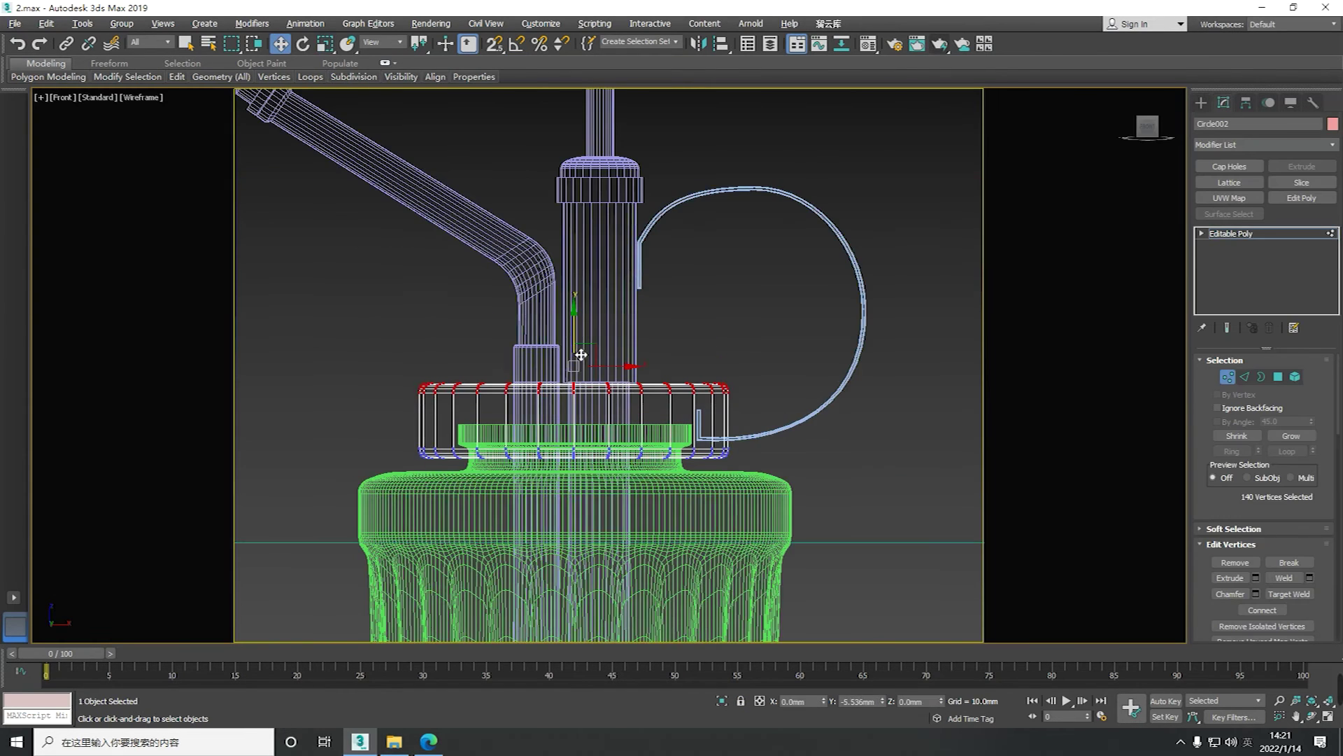
Select just the loop handle among the pump parts, with vertex snapping on
left_click_drag(436, 288, 675, 450)
scroll(630, 384, "down", 3)
scroll(661, 350, "up", 8)
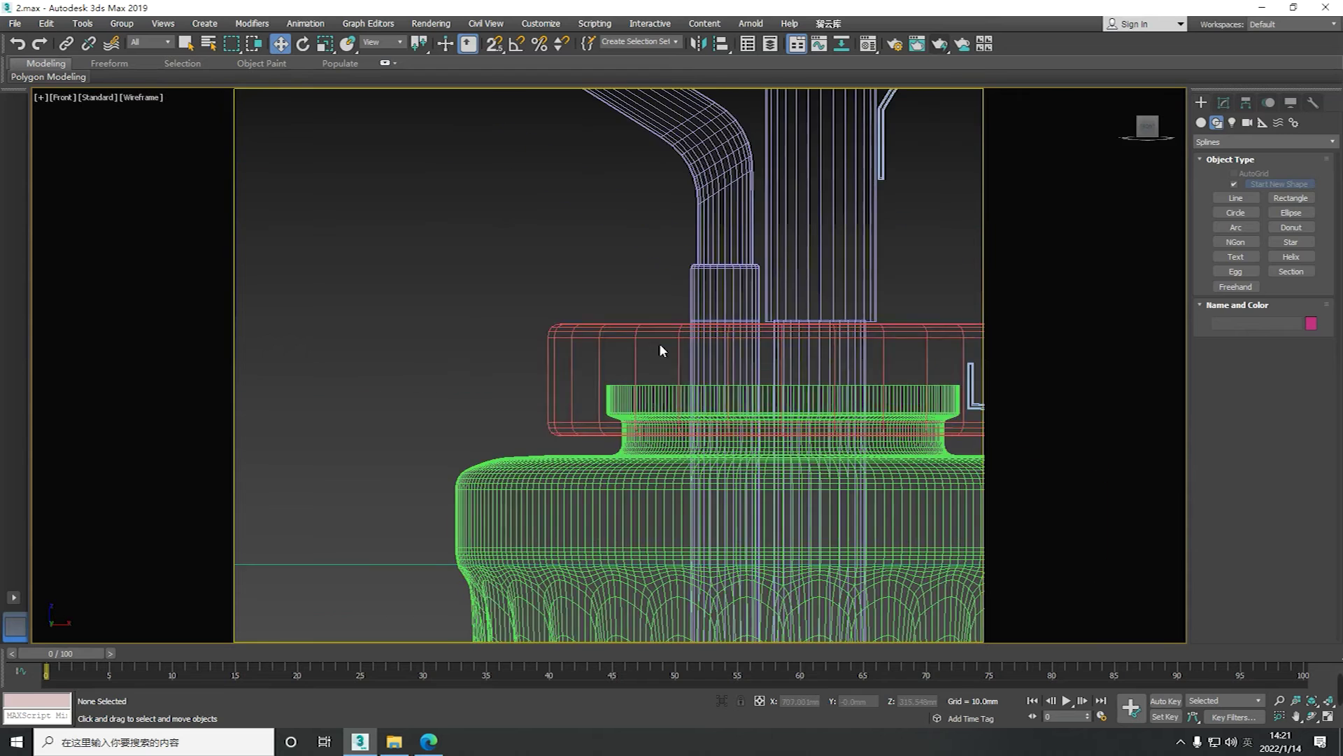
scroll(661, 349, "down", 5)
left_click(695, 411)
key("s")
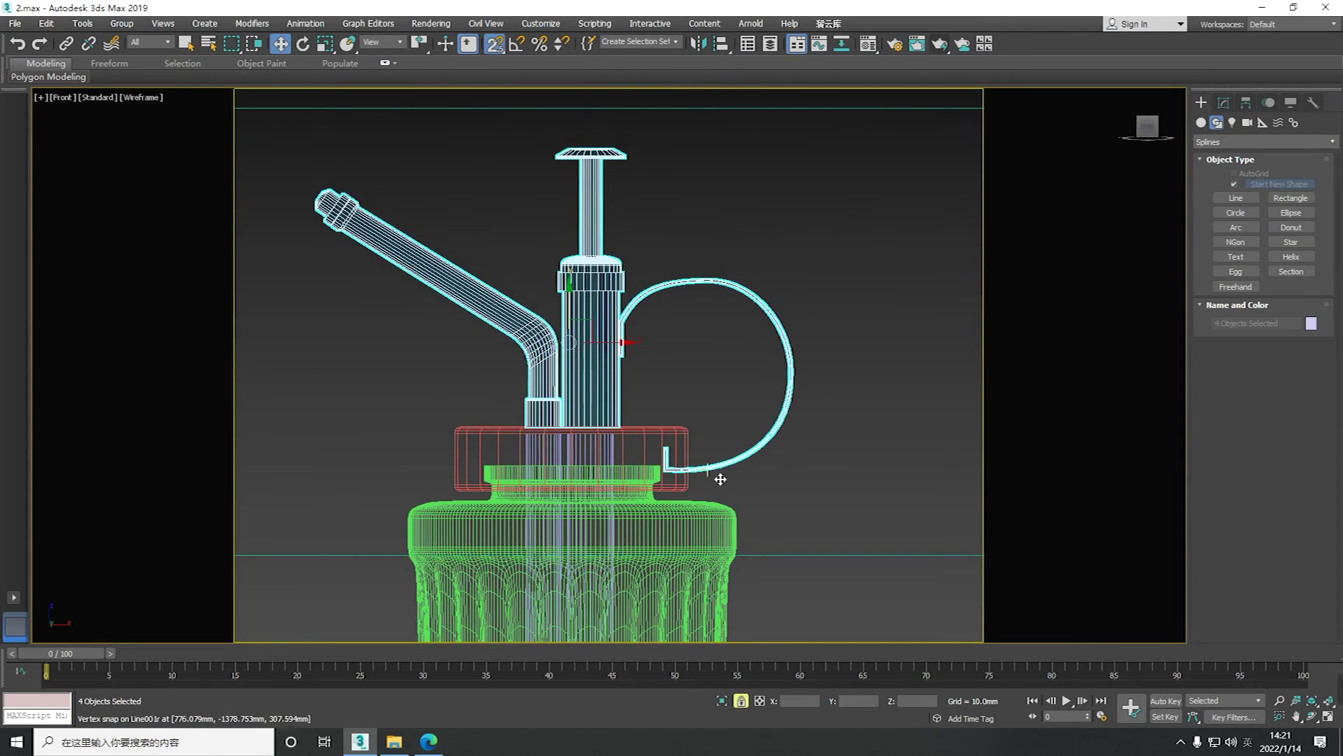
left_click(721, 480)
scroll(902, 364, "up", 5)
Move the outer vertices of the handle's base Line, keeping the Edit Poly changes
left_click(1216, 257)
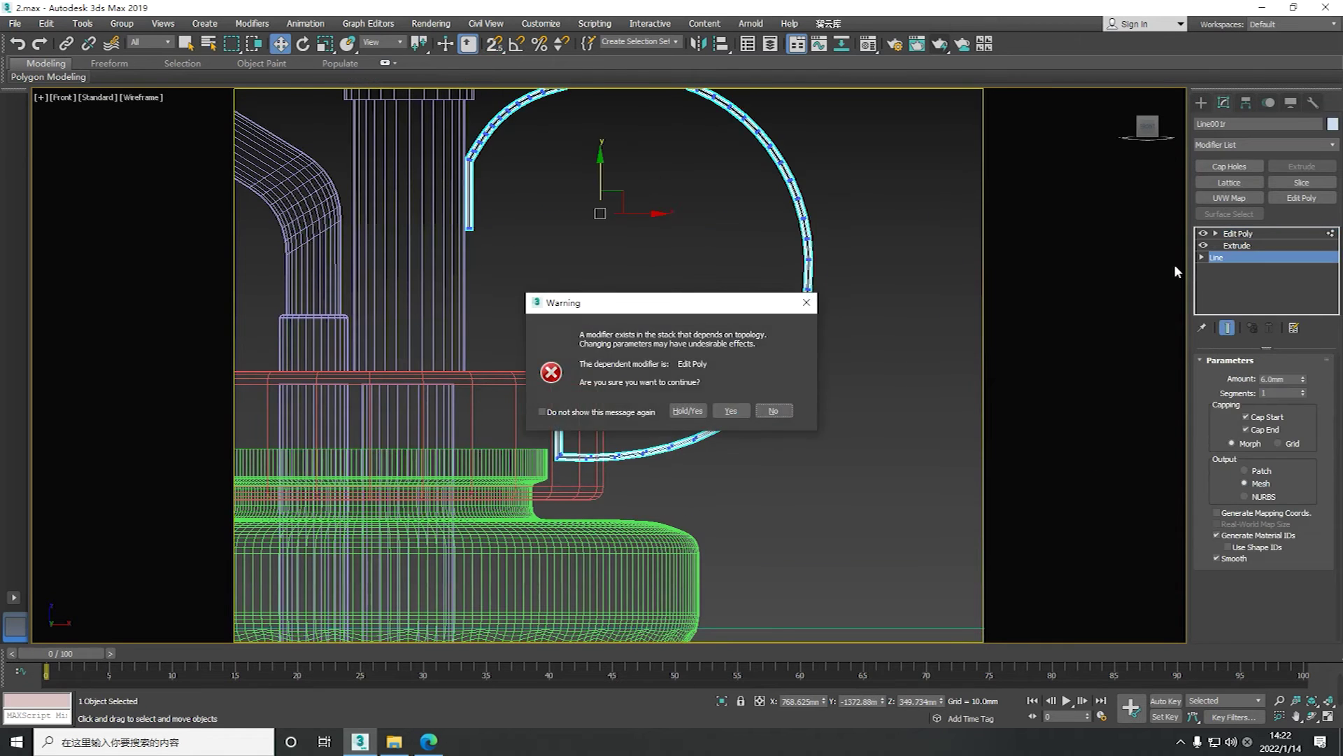
left_click(731, 411)
left_click(808, 259)
middle_click_drag(784, 294, 720, 329)
scroll(763, 308, "down", 3)
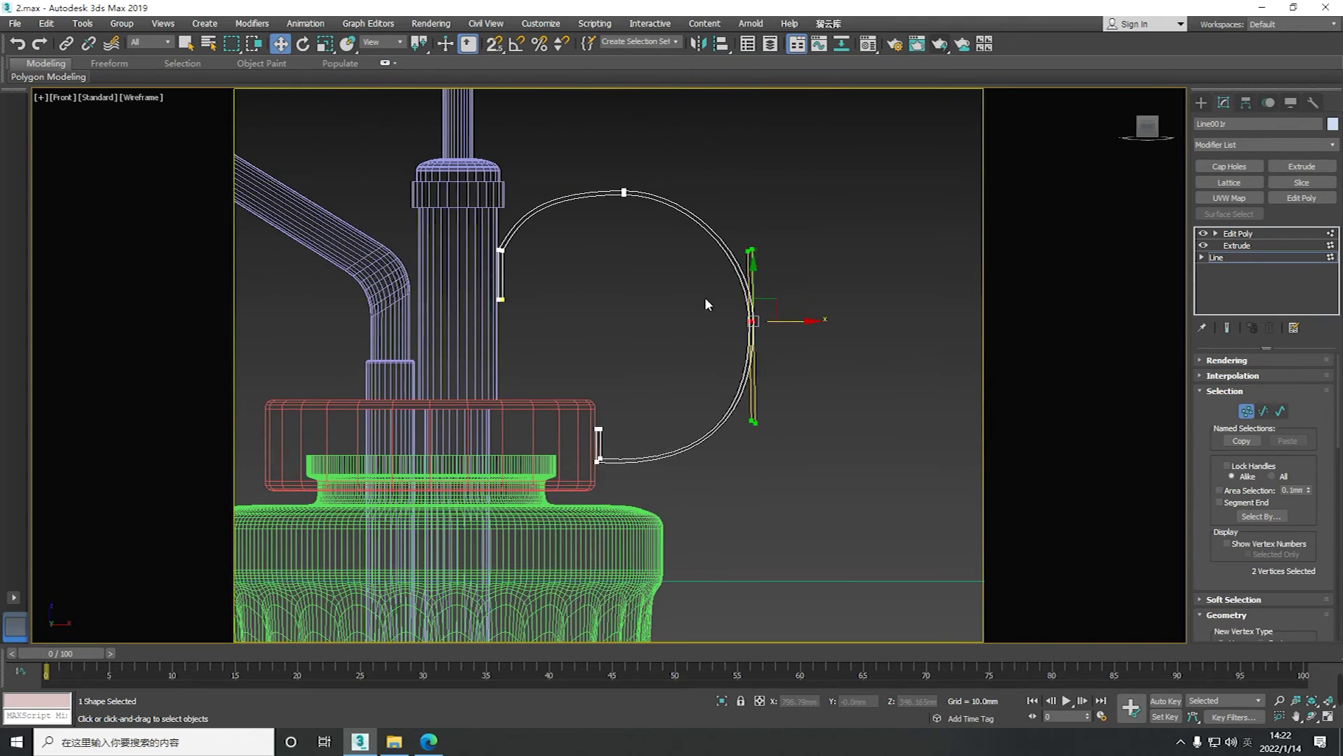
scroll(603, 472, "up", 3)
left_click(1237, 233)
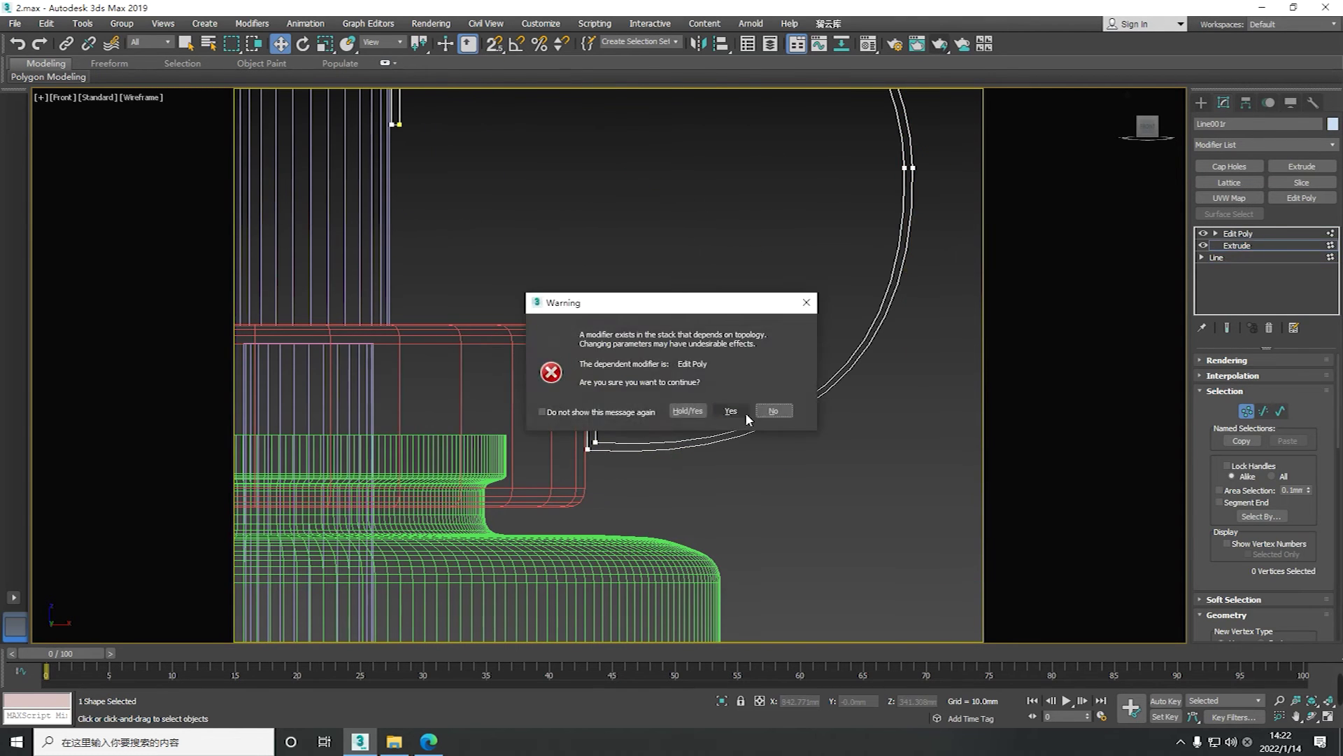
left_click(720, 409)
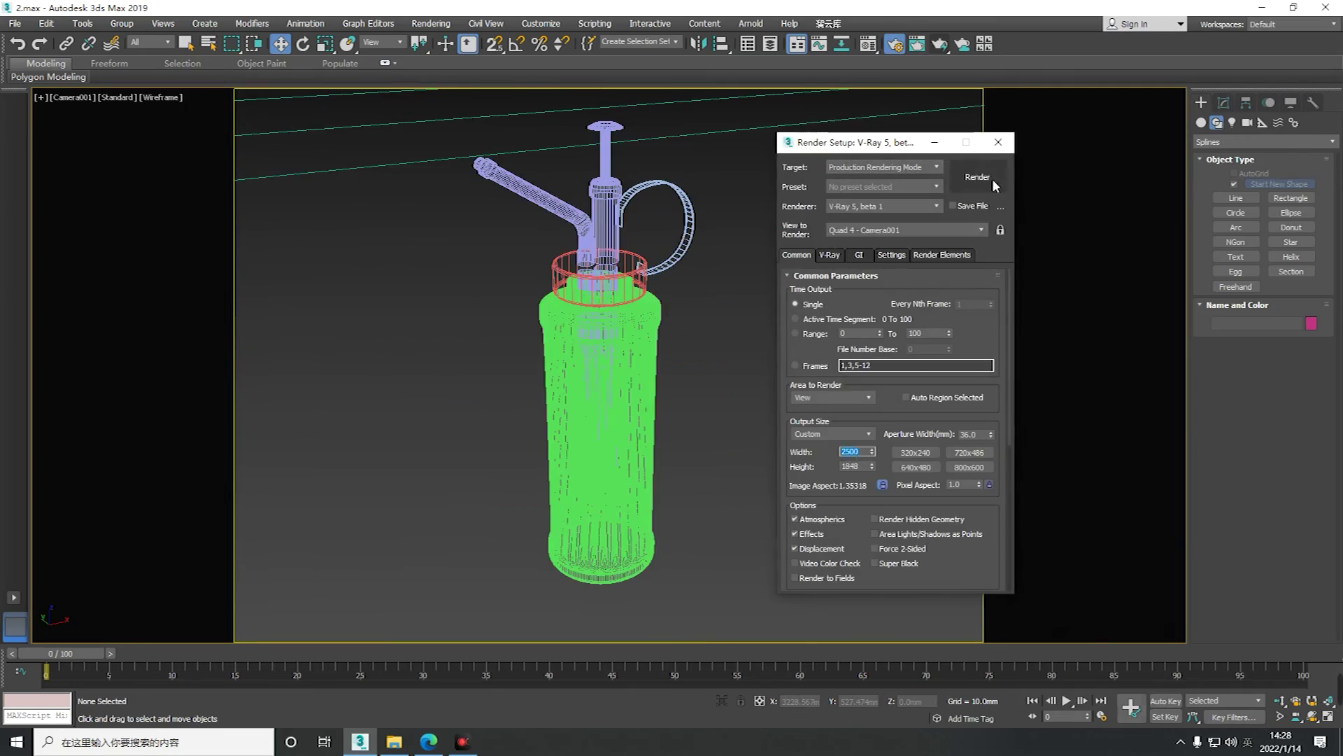
Render the camera view of the glass sprayer, review the frame buffer, then close it
left_click(995, 181)
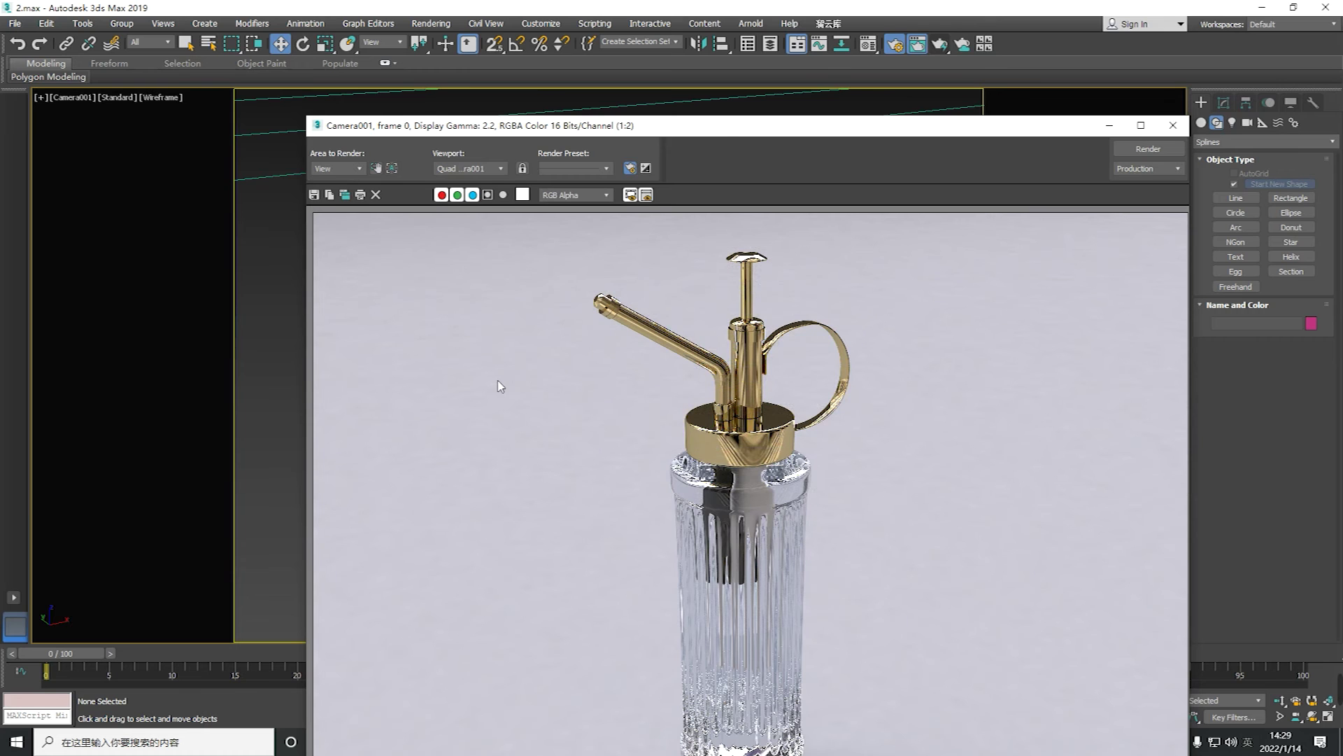
left_click_drag(699, 125, 518, 43)
scroll(654, 394, "down", 2)
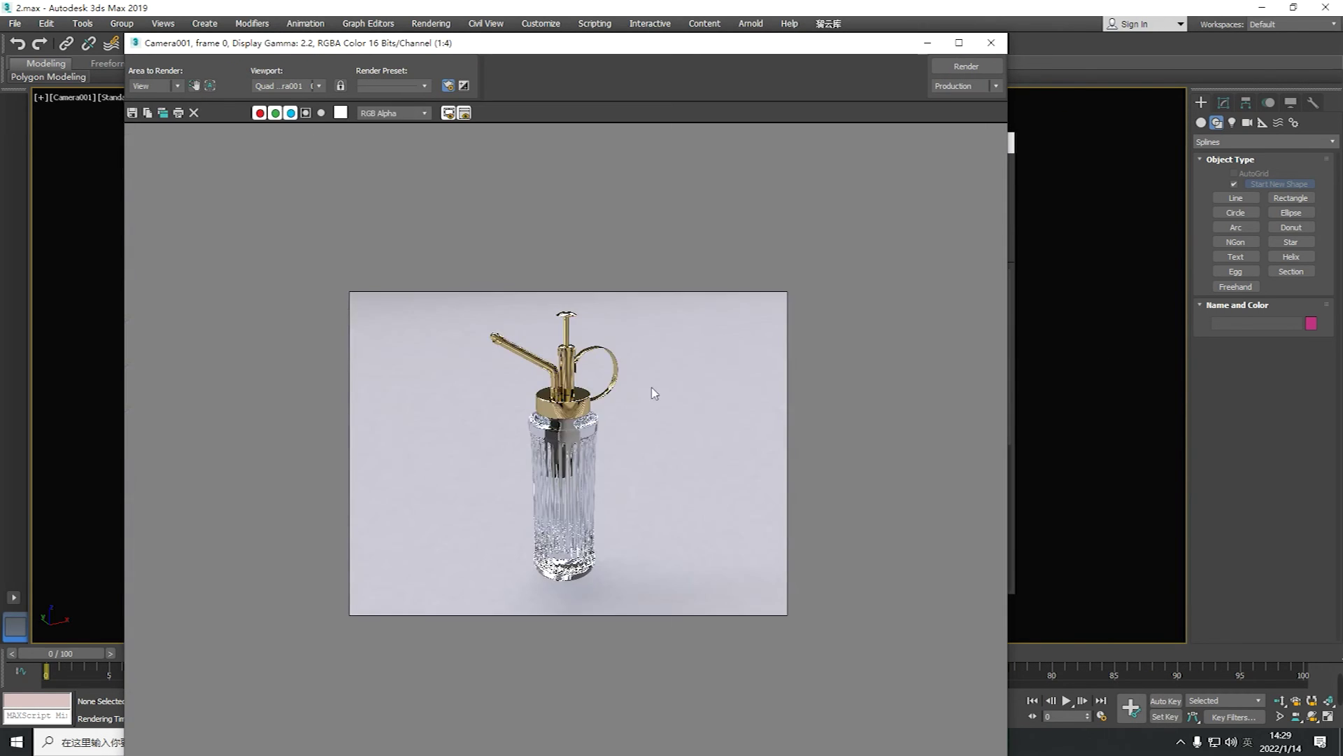
left_click(988, 51)
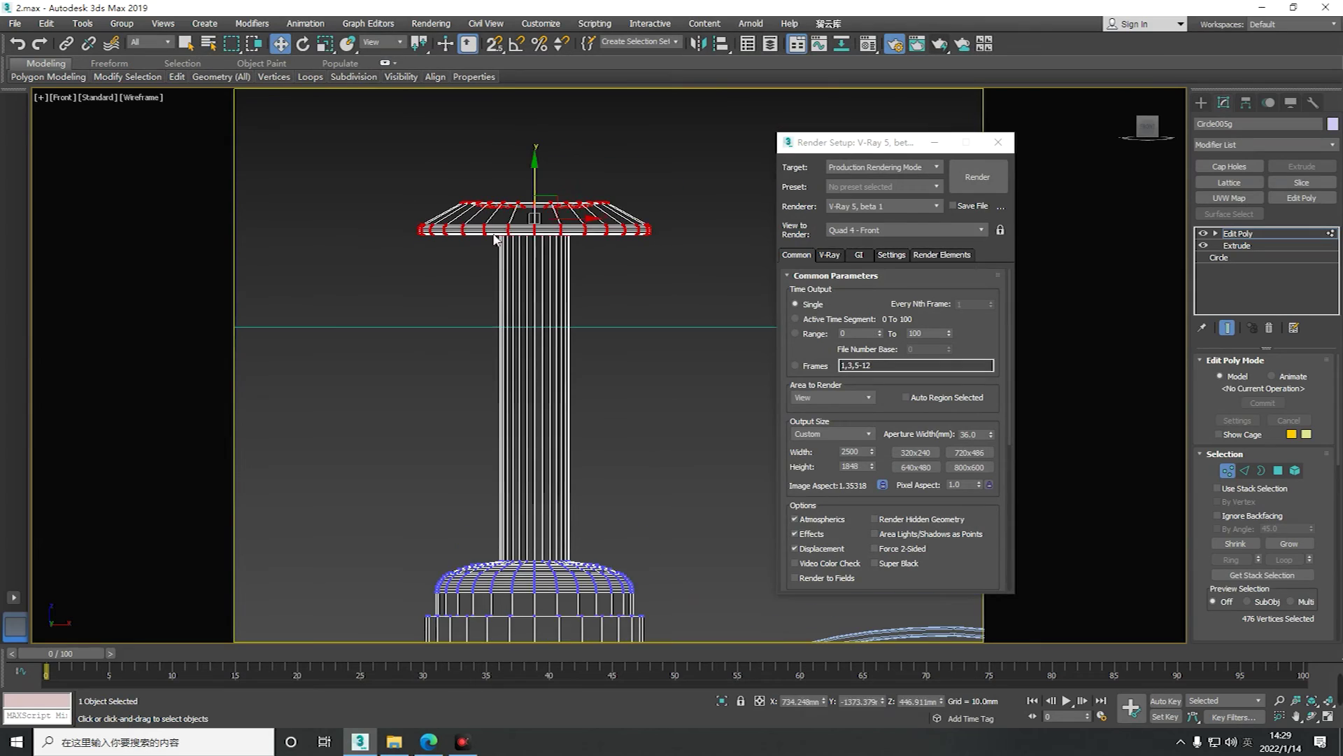
Check the push-button disc's vertices from top and front views while repositioning them on Circle005g
middle_click_drag(576, 203, 425, 222, "alt")
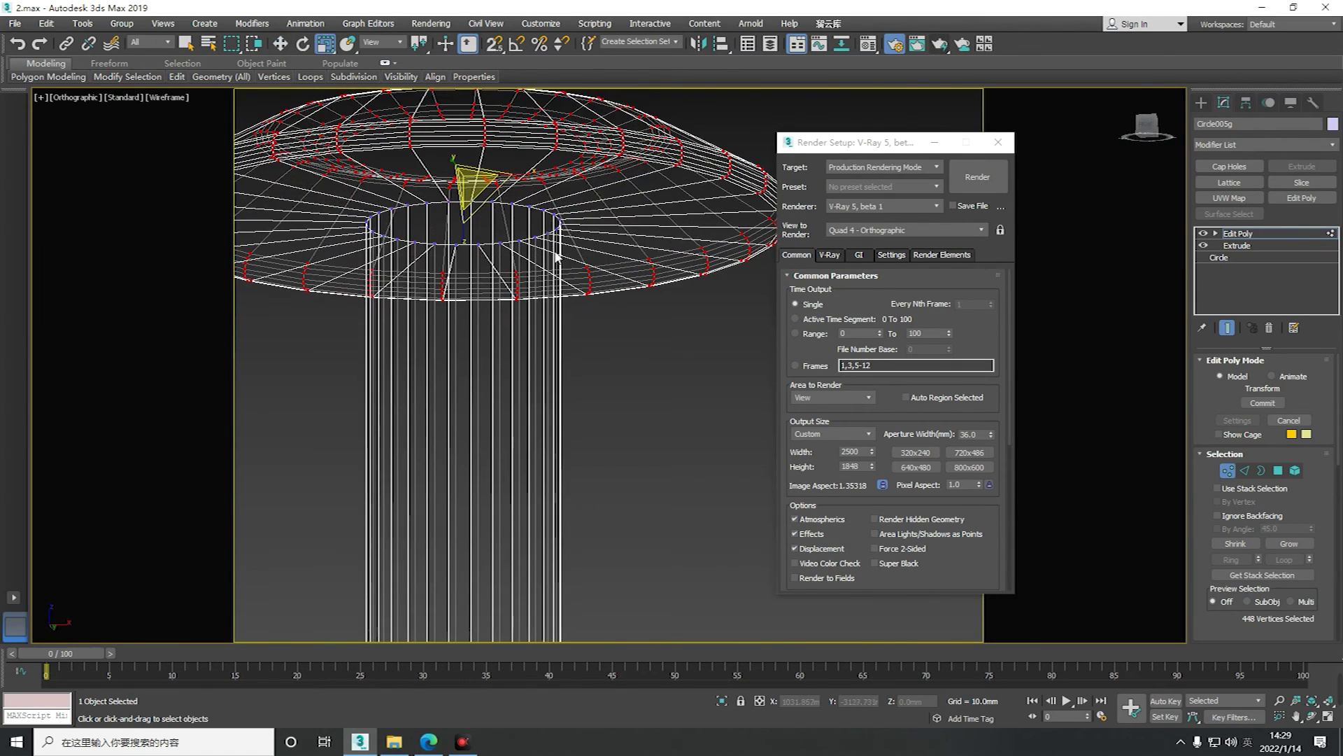
key("t")
scroll(558, 257, "up", 3)
key("f")
key("w")
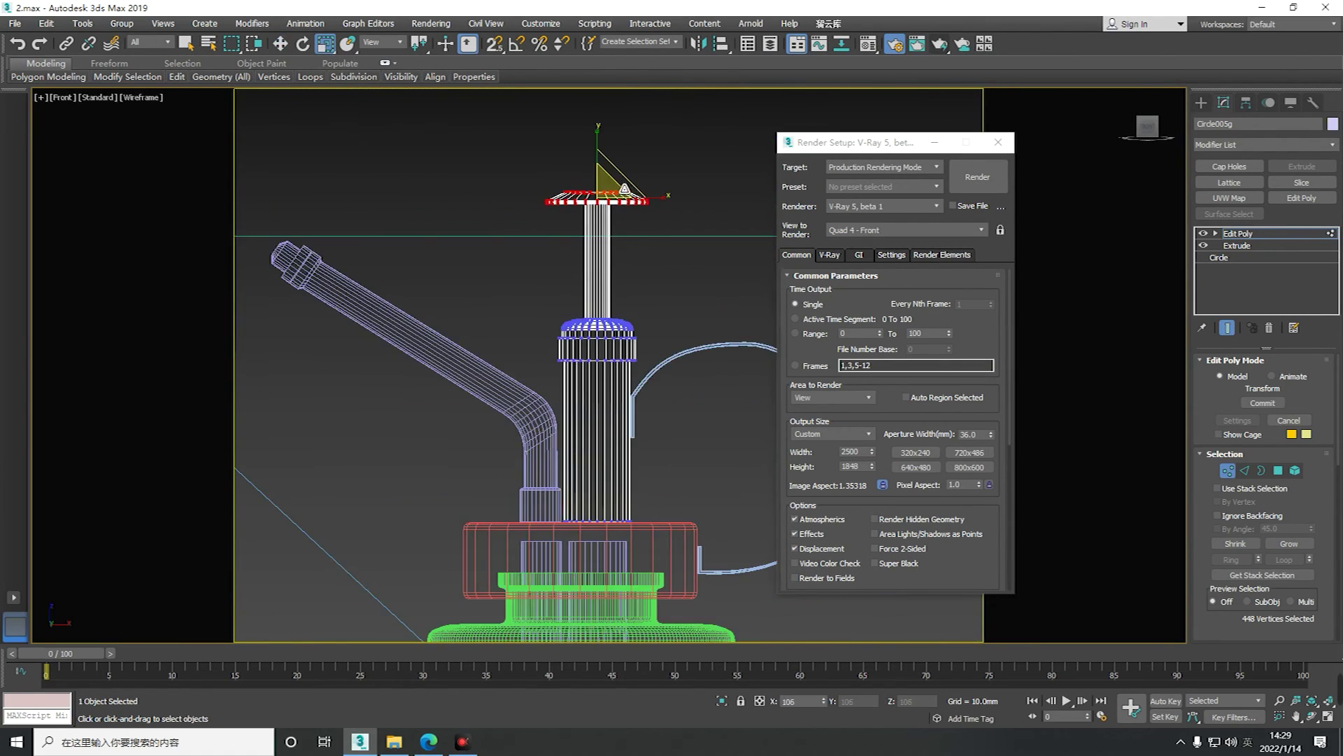
key("t")
key("f")
scroll(620, 348, "up", 5)
scroll(503, 336, "down", 3)
Move the disc vertices, then view through Camera001 and launch the V-Ray render
key("w")
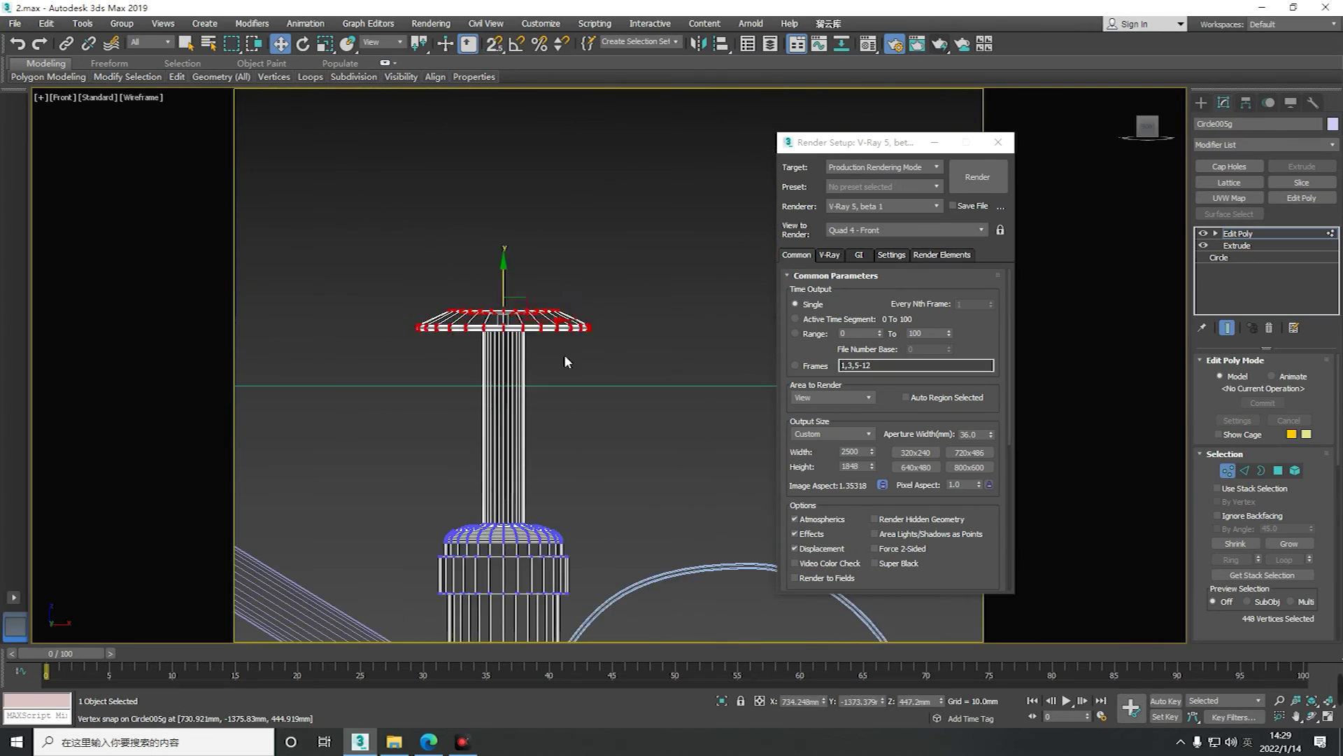
key("c")
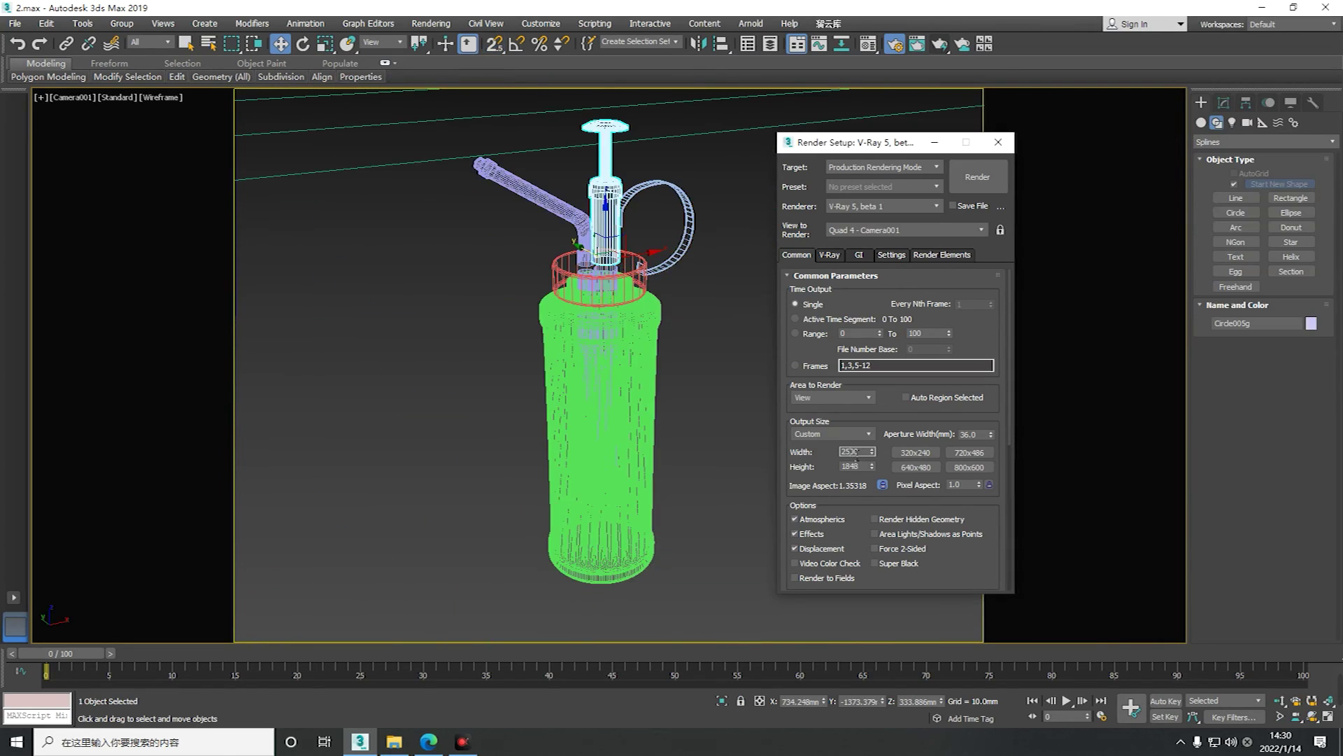
key("shift+q")
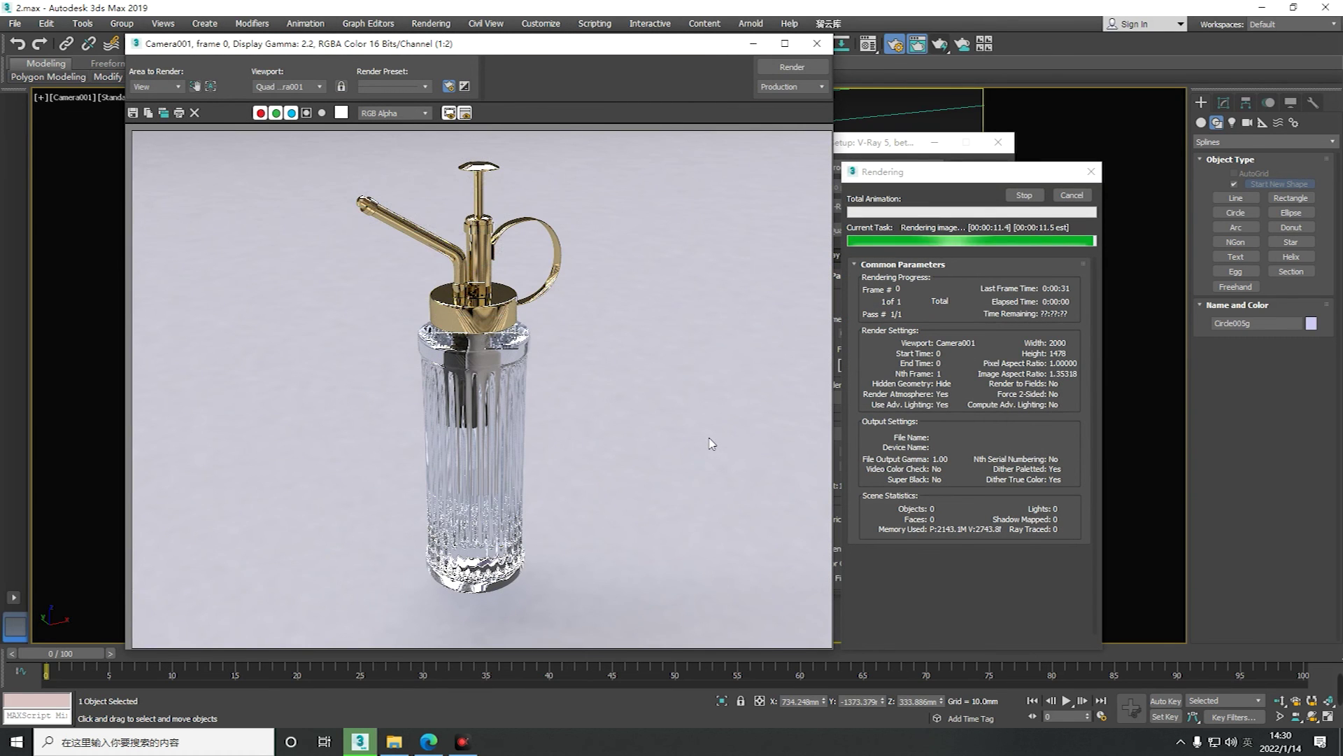
Move the V-Ray frame buffer to view the finished Camera001 render of the sprayer
left_click_drag(597, 51, 680, 64)
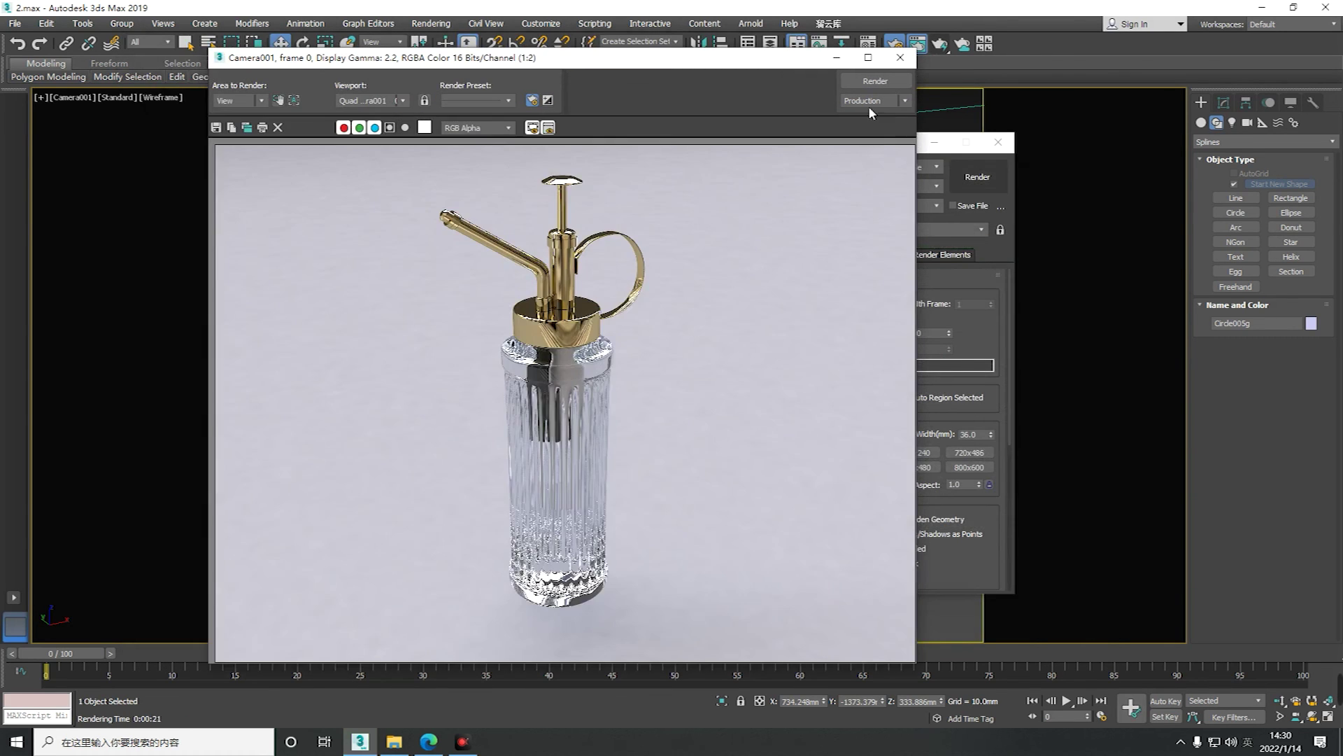